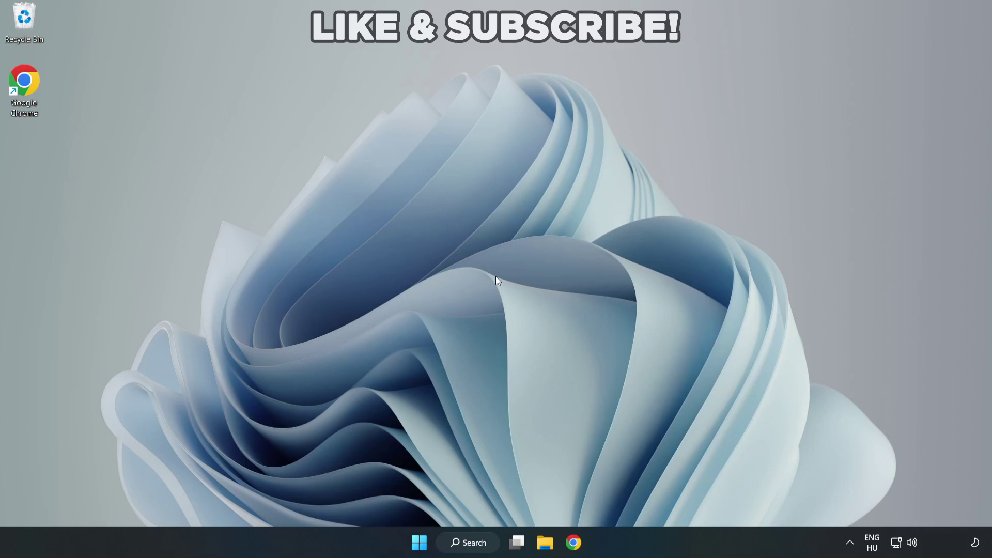
Step: Search Windows for 'device manager' and launch Device Manager from the results
click(469, 543)
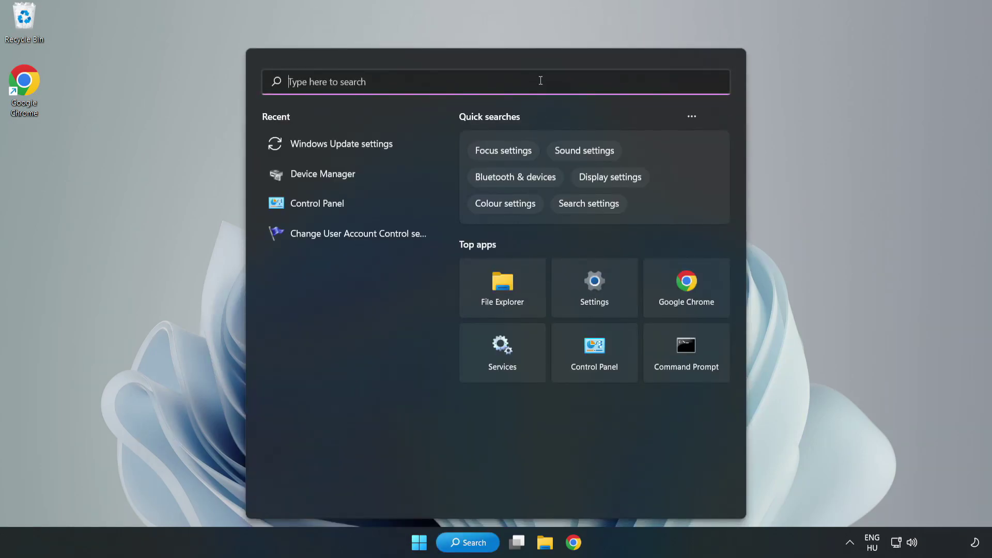
text(devic)
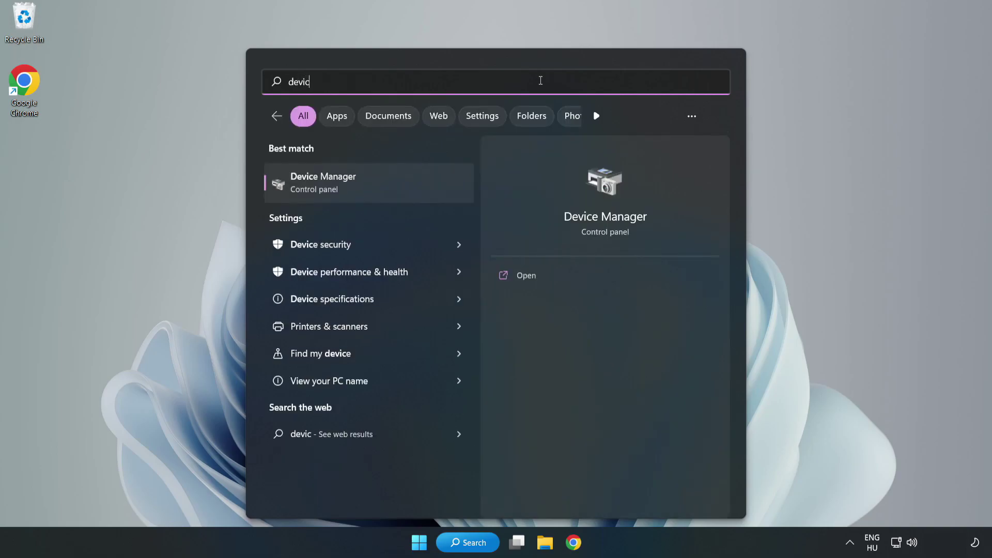
text(e mana)
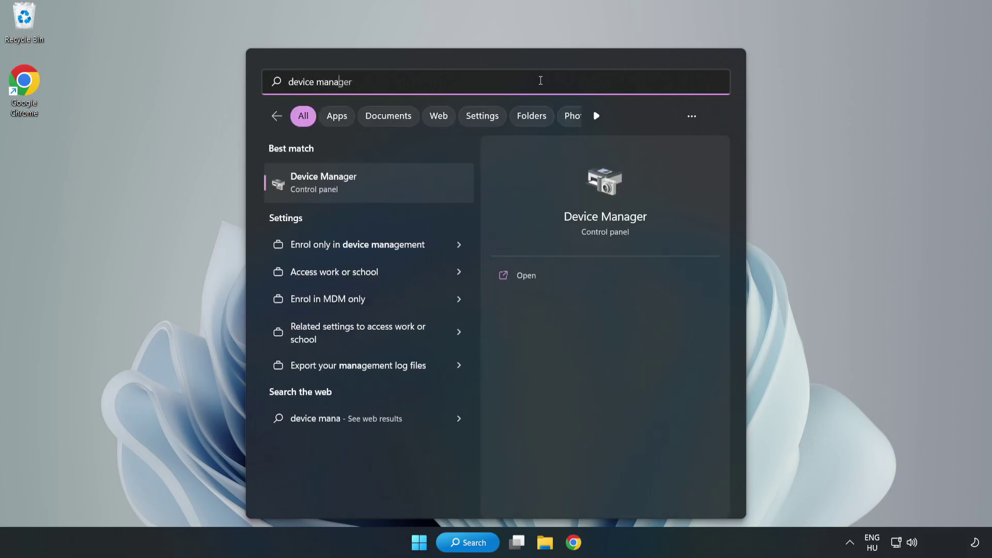
text(ger)
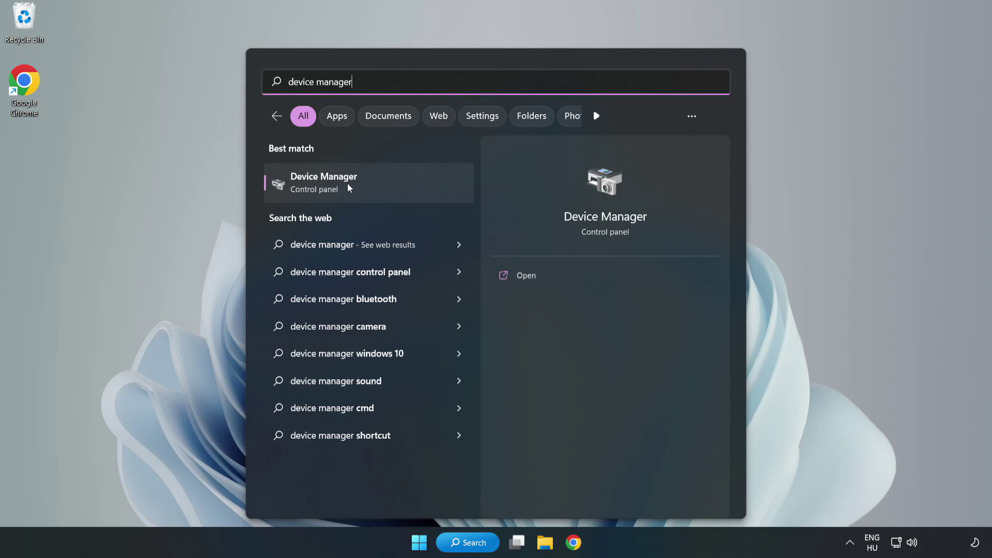
click(369, 192)
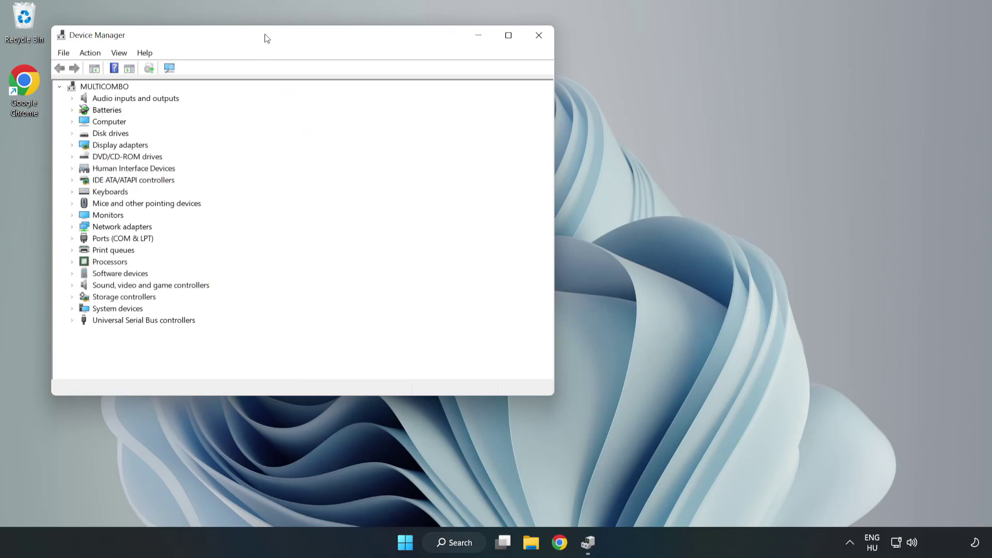
Step: Expand Display adapters and bring up the actions menu for the VMware SVGA 3D adapter
drag(264, 37, 443, 90)
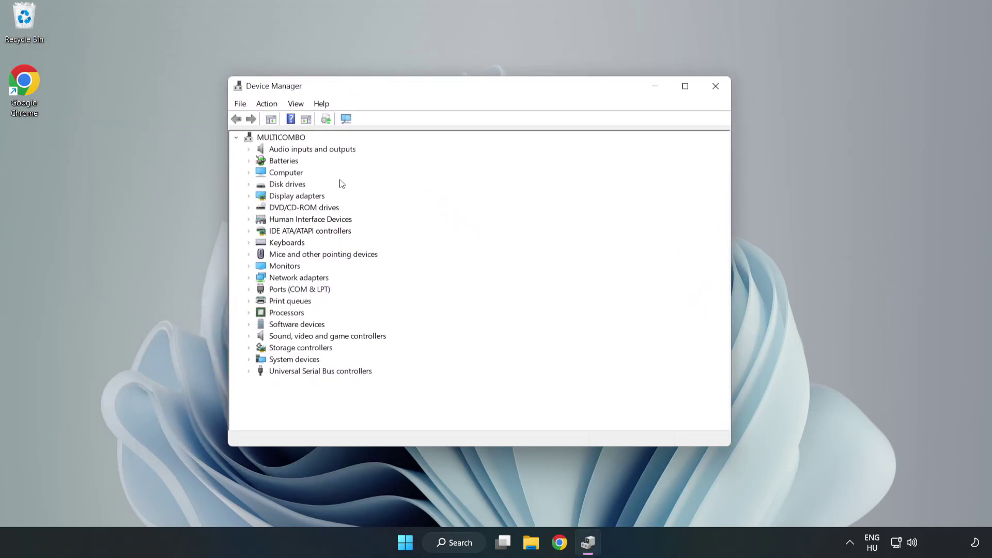
click(264, 199)
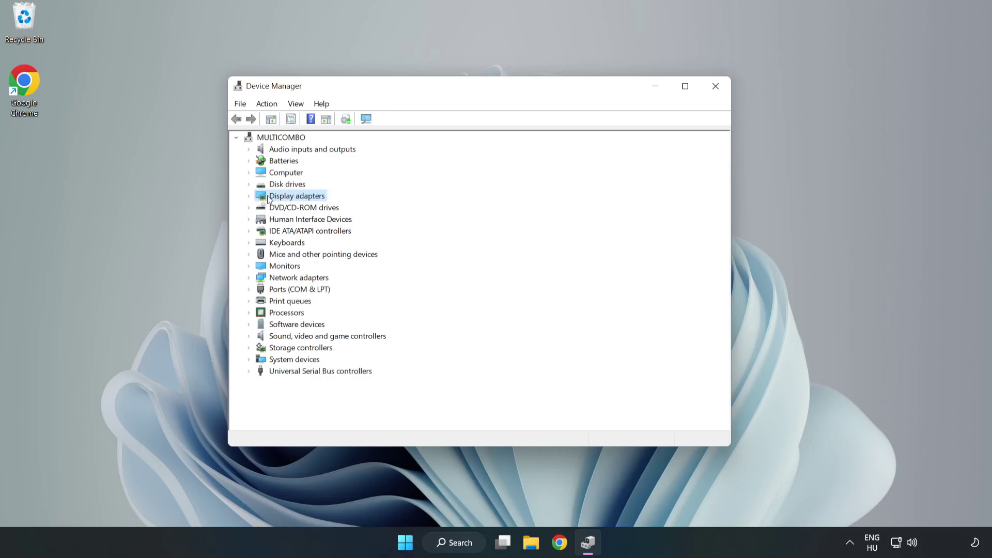
click(248, 196)
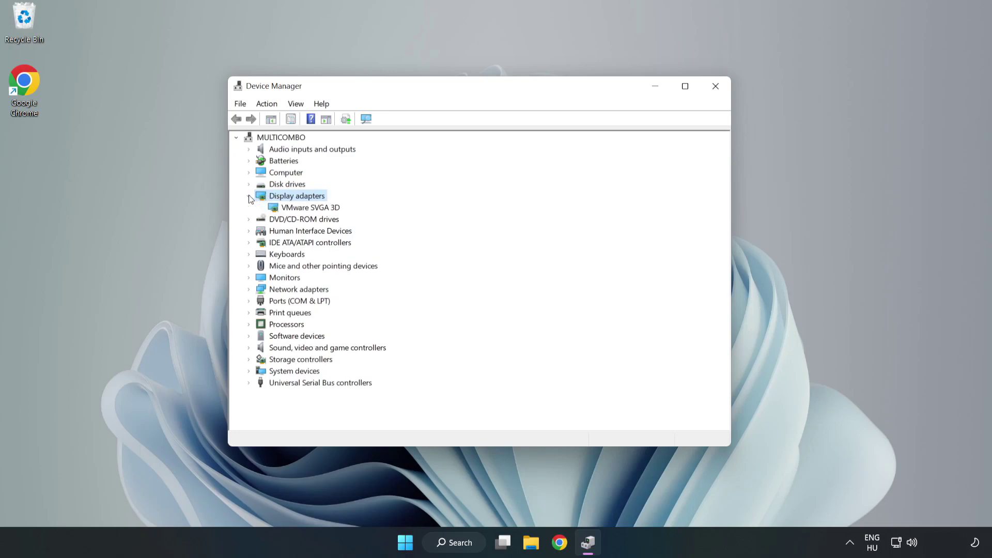
click(315, 209)
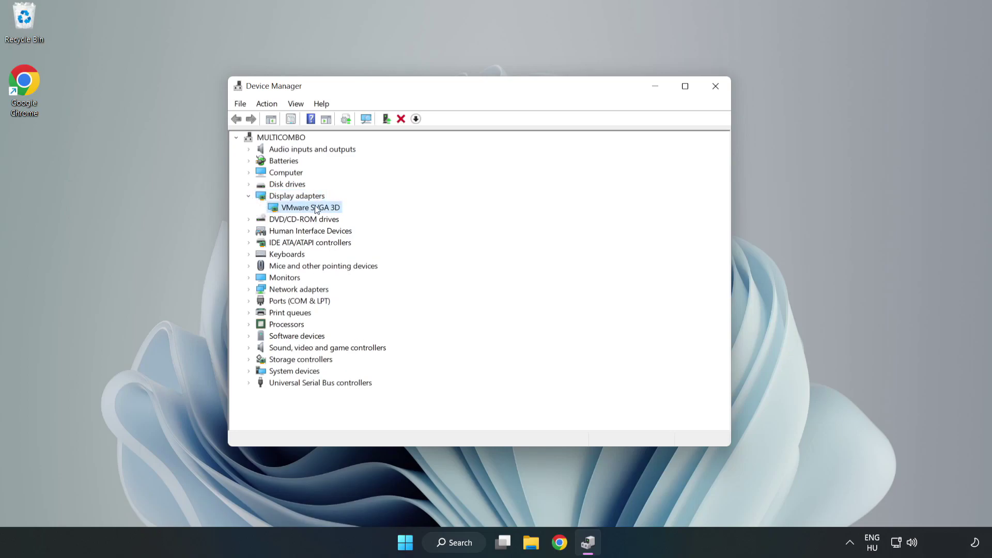
right_click(308, 208)
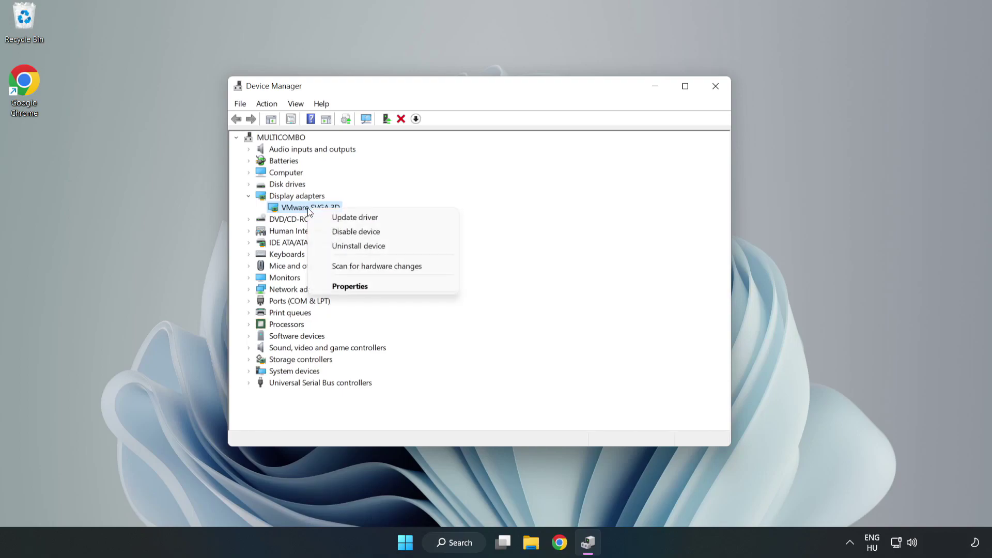
Step: Search automatically for a better VMware SVGA 3D driver, confirm the best is installed, close Device Manager
click(383, 219)
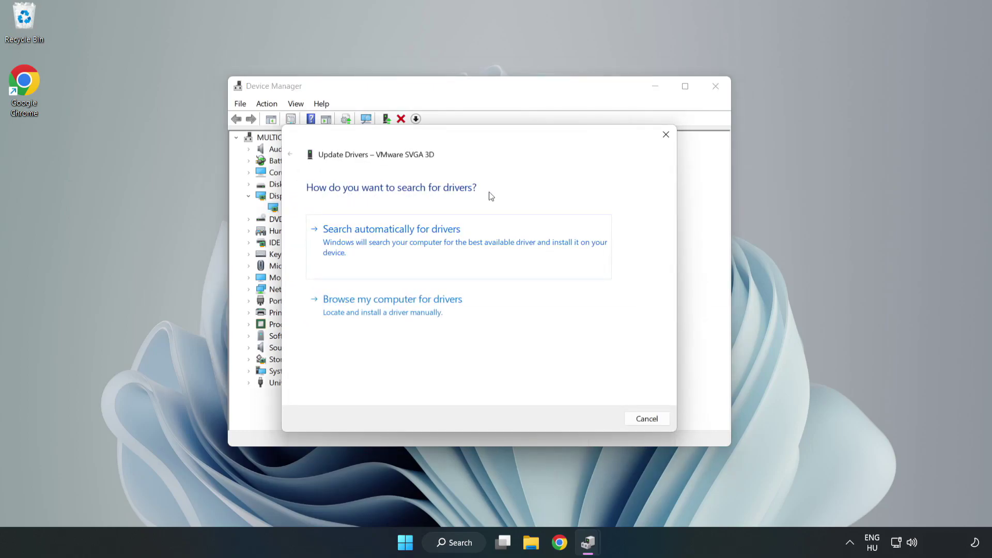
click(395, 242)
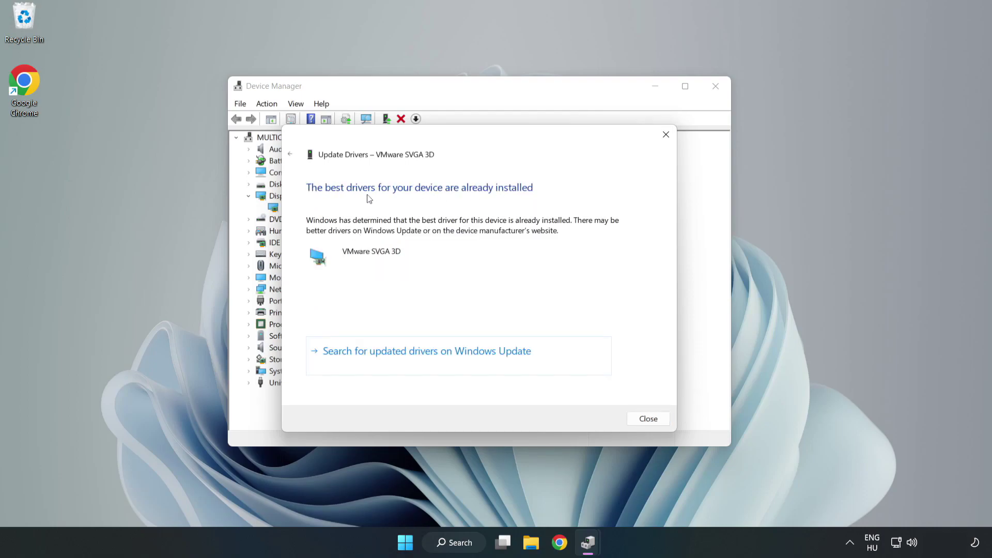
click(651, 421)
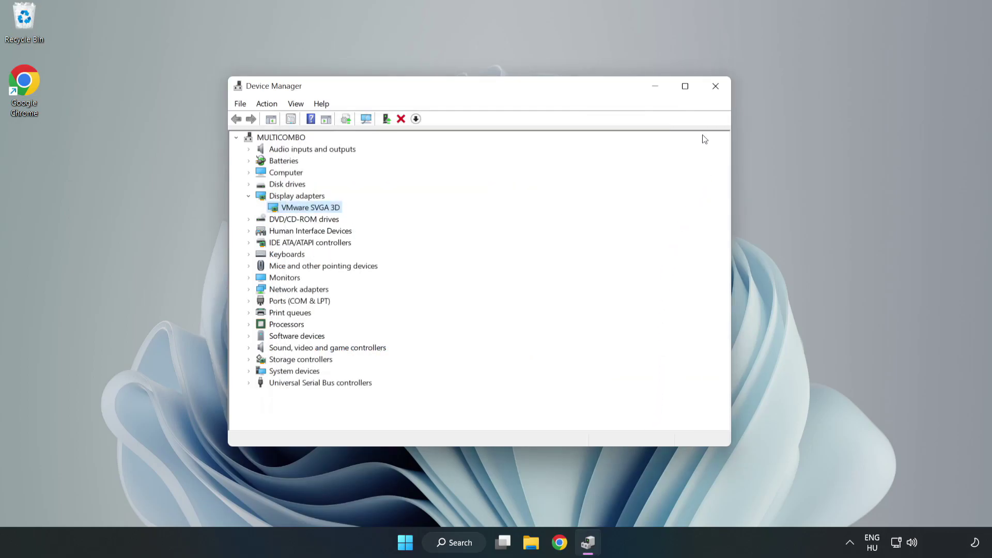
click(715, 87)
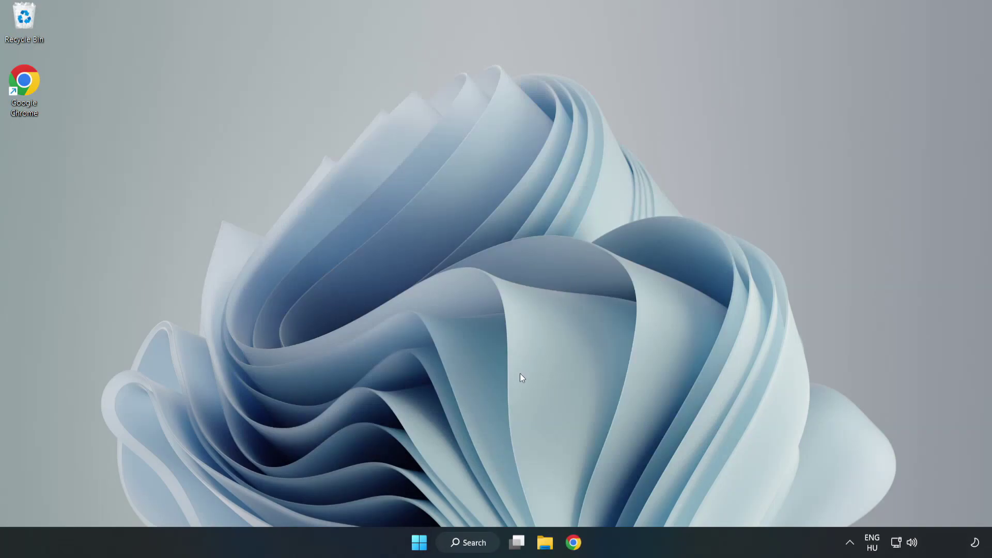
Step: Search Windows for 'updates' and open the Windows Update settings page
click(469, 542)
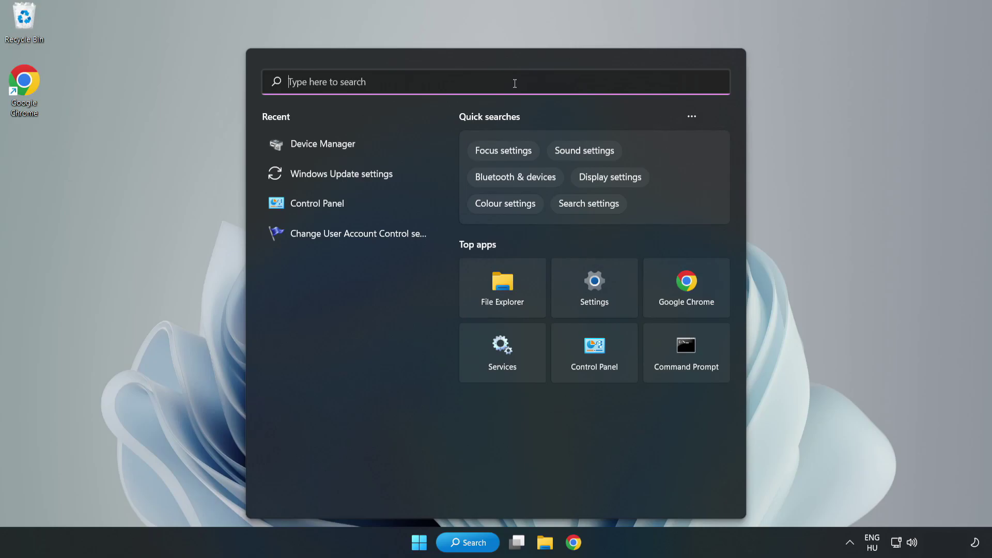
text(update)
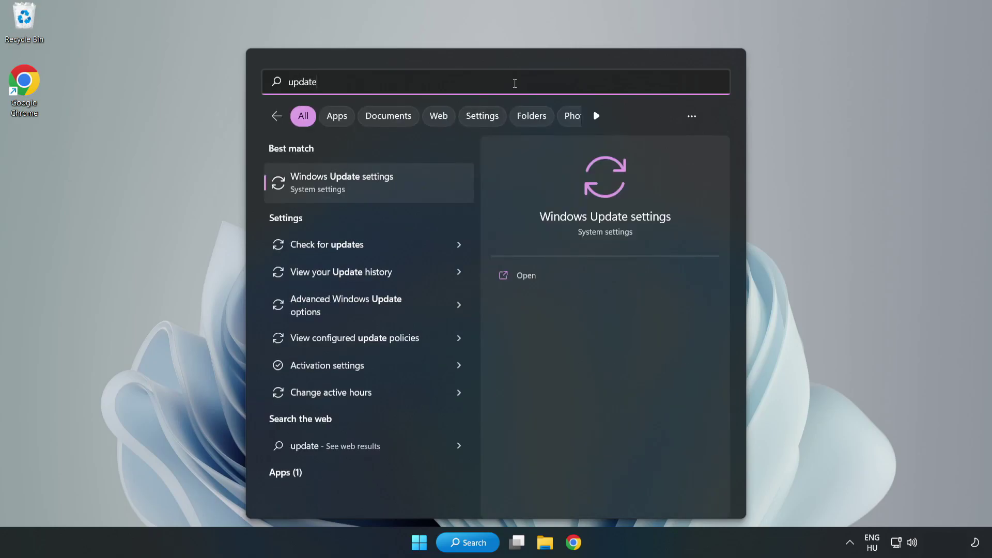
text(s)
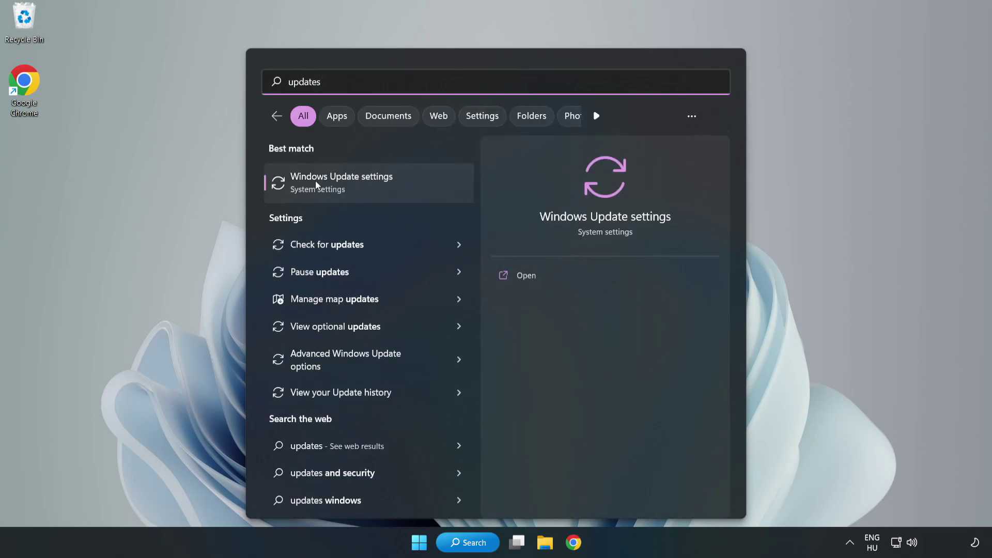
click(353, 184)
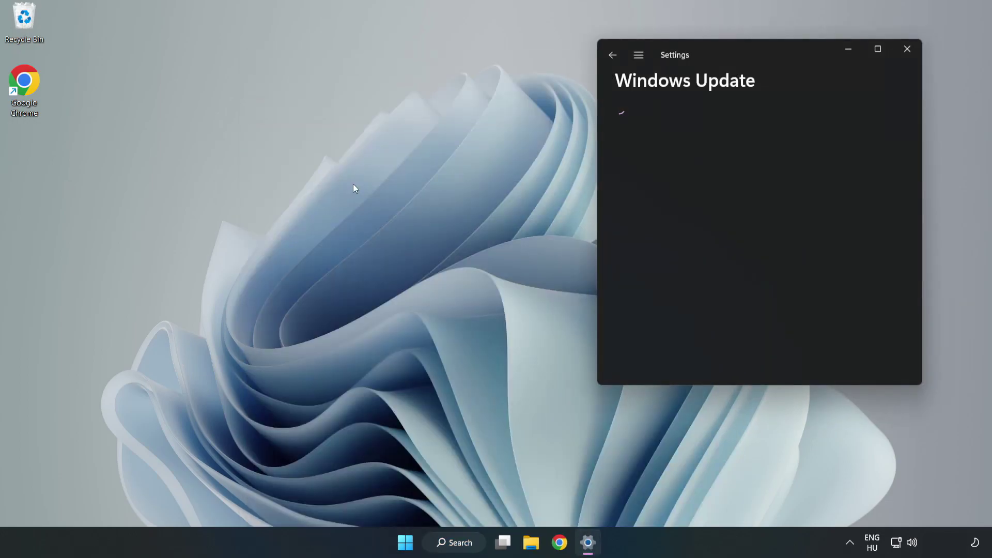
Step: Check for Windows updates, wait until it reports up to date, then close Settings
click(878, 48)
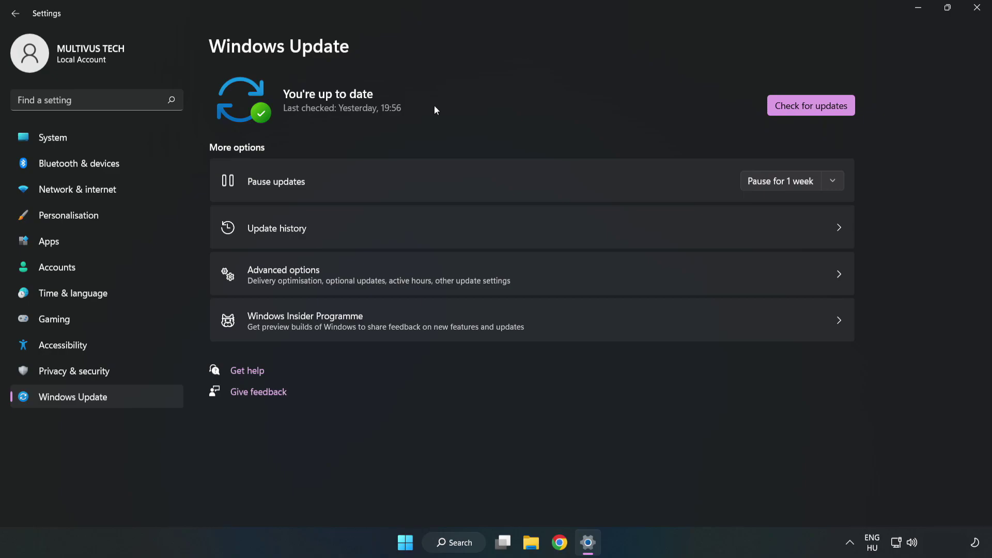
click(814, 108)
click(978, 13)
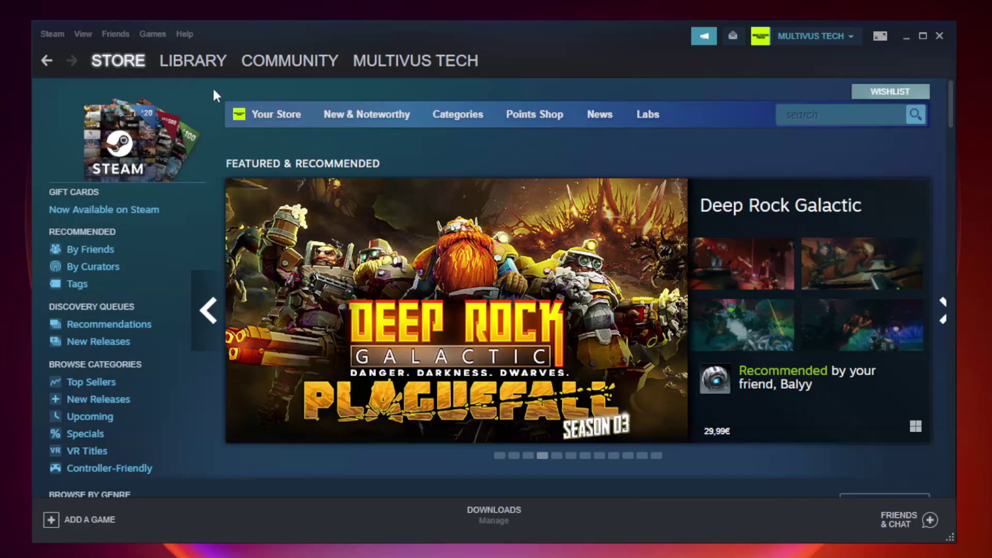
Step: From the Steam library, open the Properties window of the favourited game Unturned
click(200, 66)
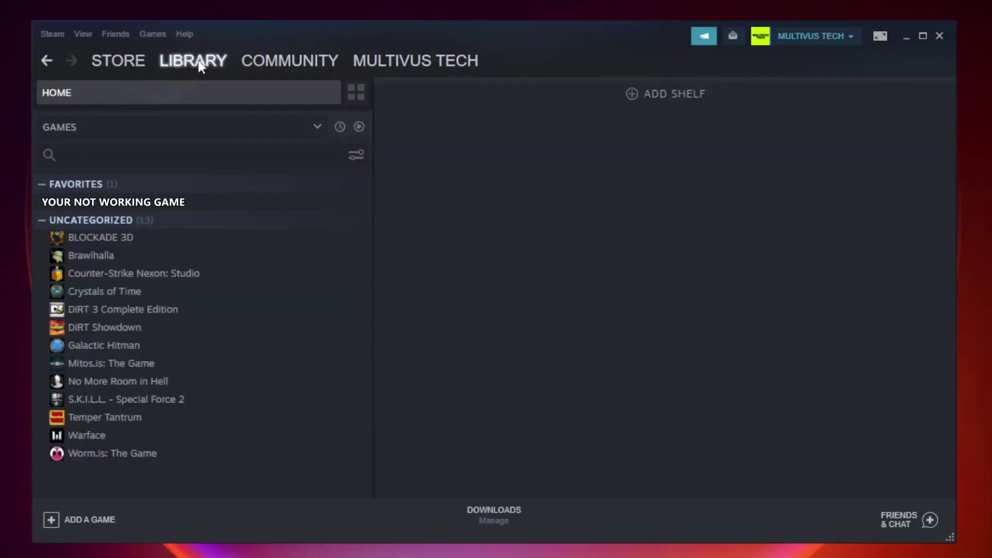
right_click(215, 206)
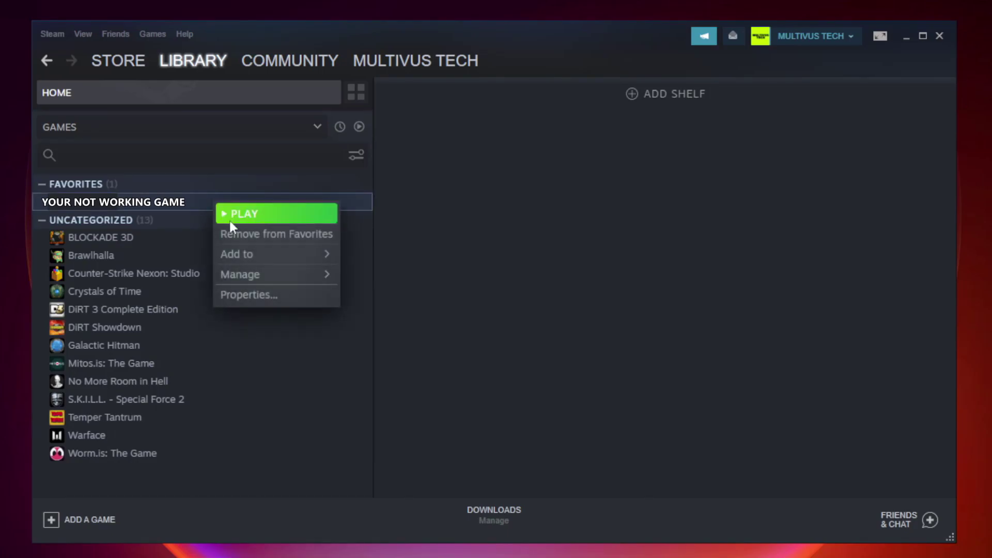
click(274, 292)
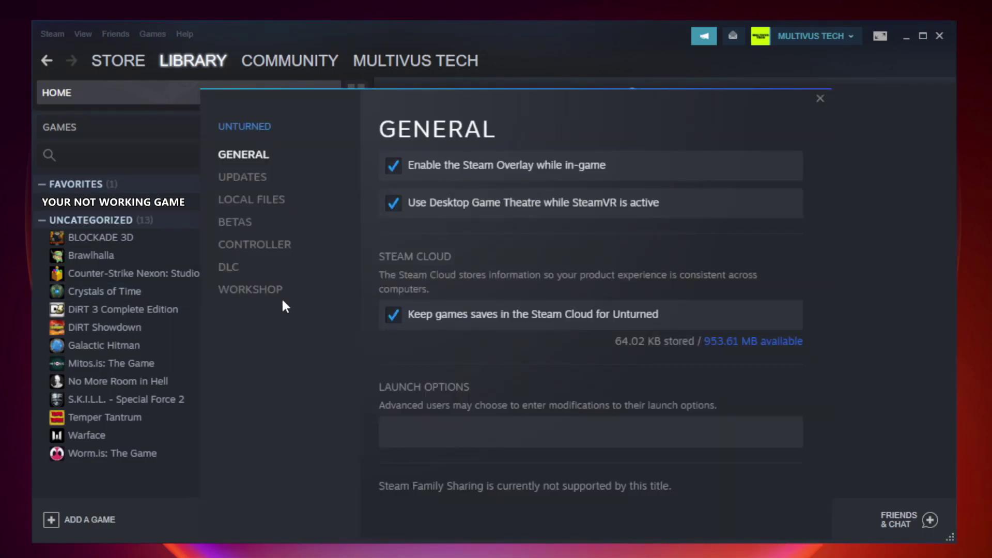
Step: Under Local Files, verify the integrity of Unturned's game files until all 9192 validate
click(262, 204)
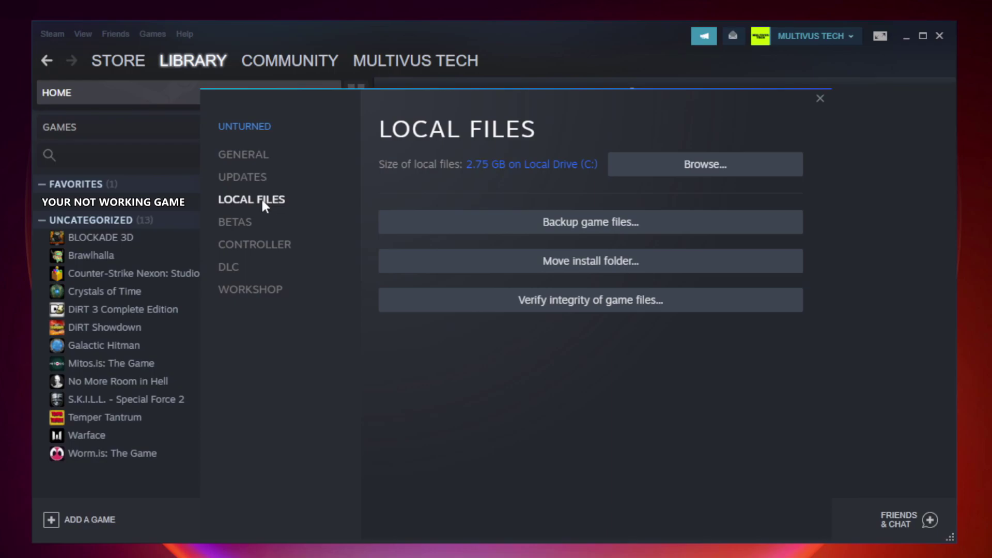
click(599, 303)
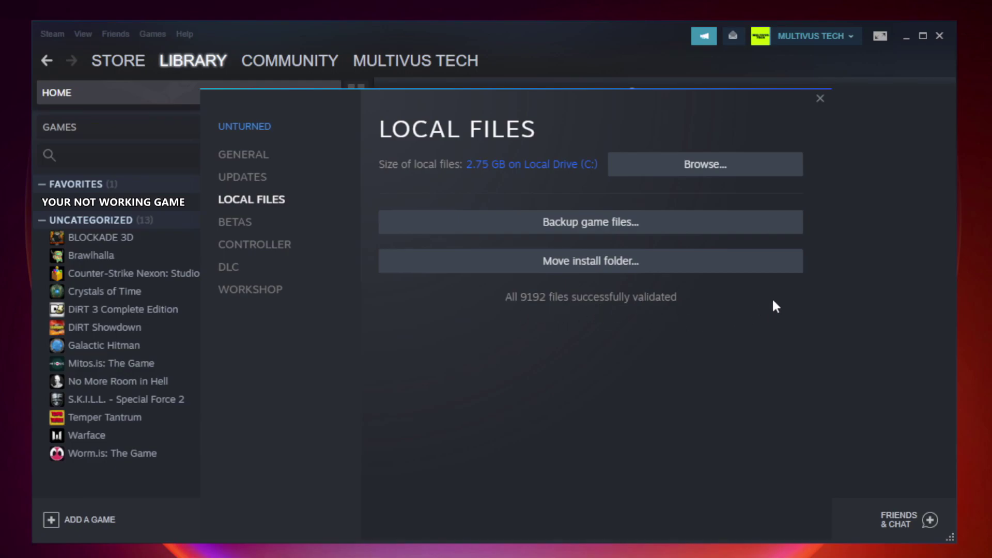
Step: Browse to Unturned's install folder and open the game shortcut's Compatibility properties
click(708, 174)
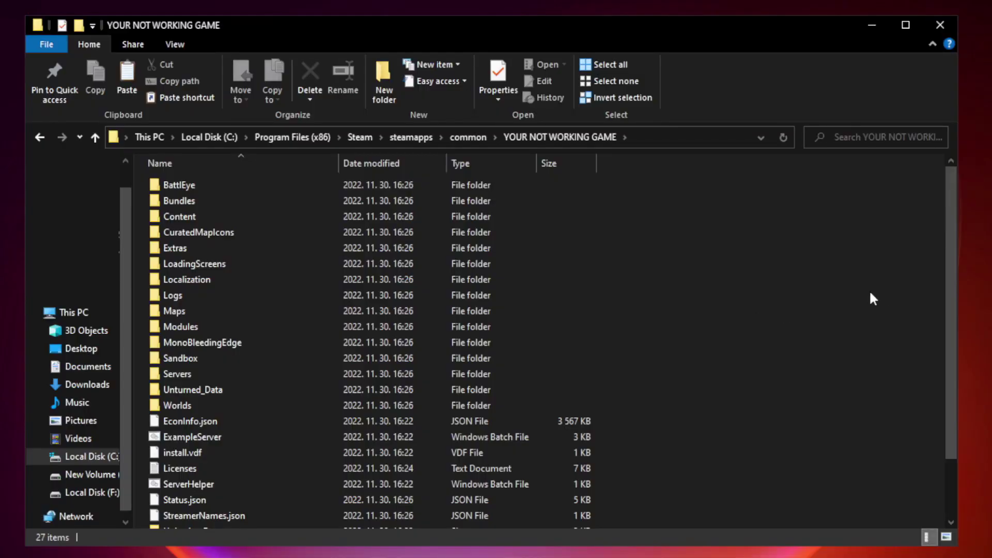
drag(952, 271, 953, 356)
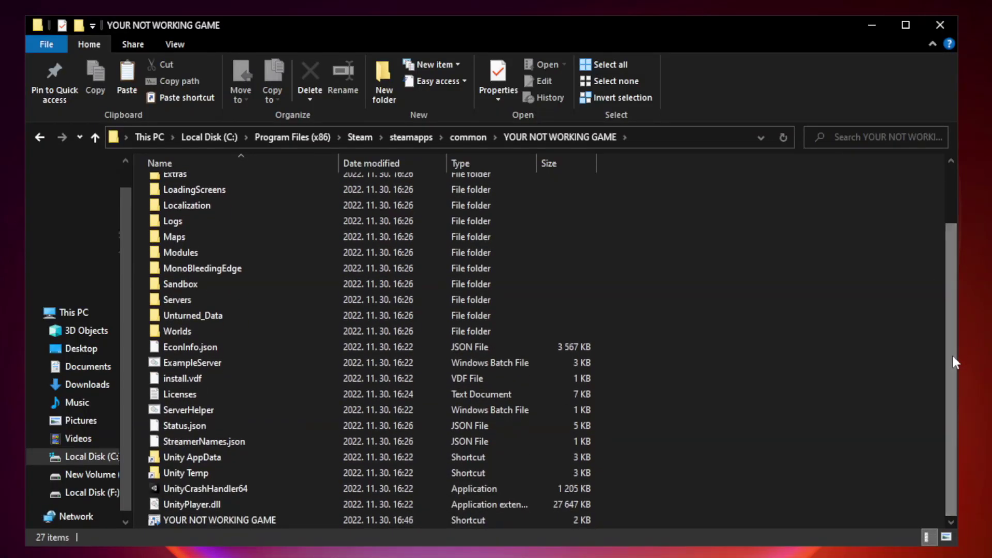
click(395, 519)
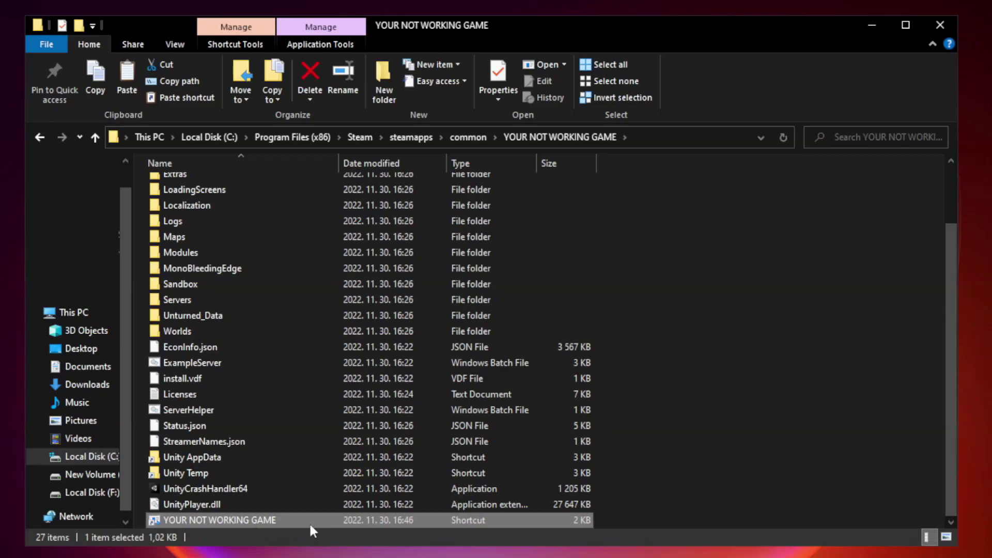
right_click(336, 517)
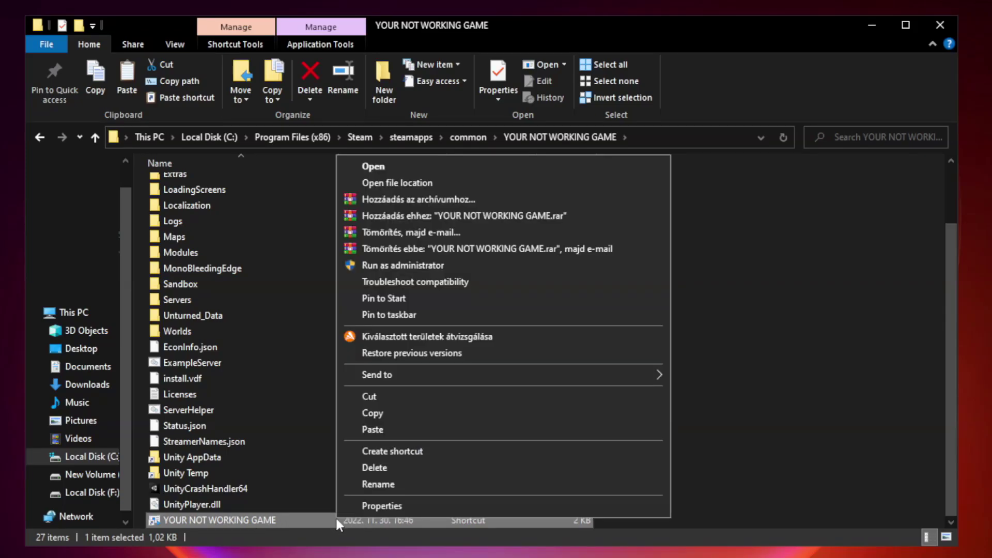
click(500, 508)
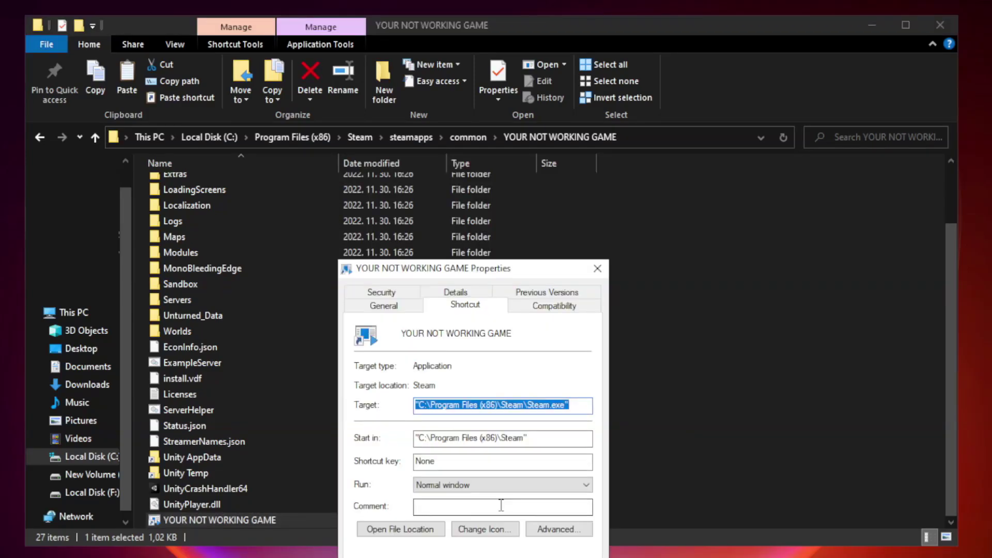
drag(493, 269, 491, 111)
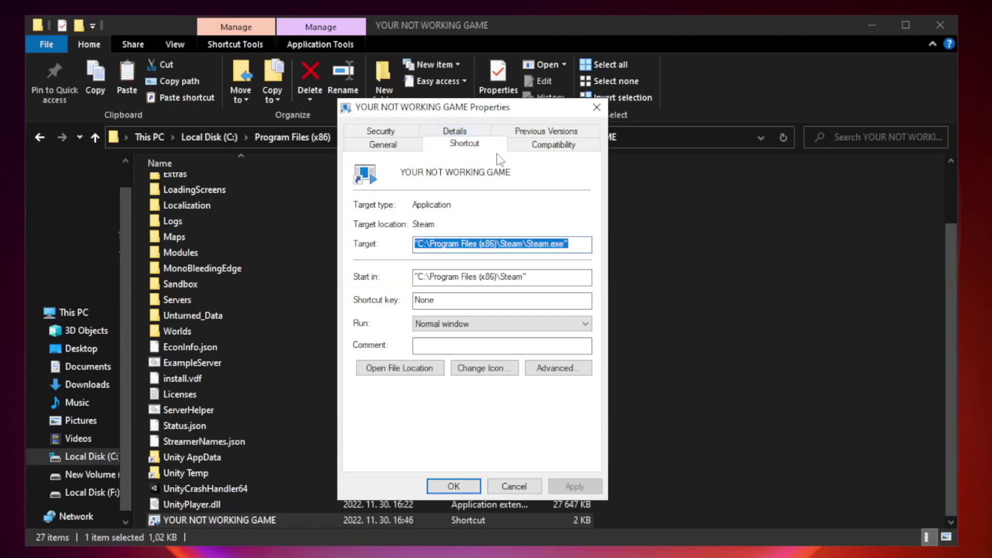
click(550, 152)
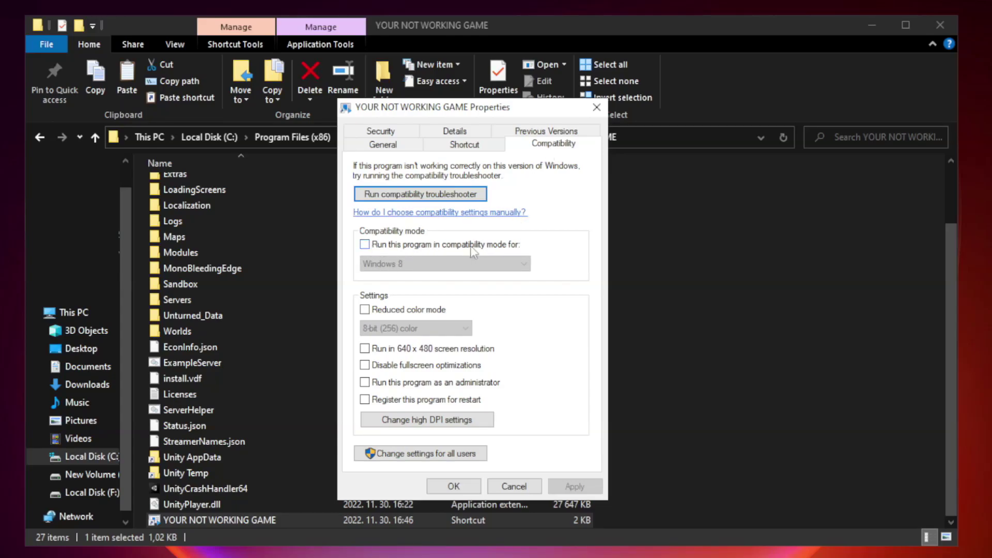
Step: Enable Windows 8 compatibility mode, disable fullscreen optimizations, run as administrator, and apply
click(396, 248)
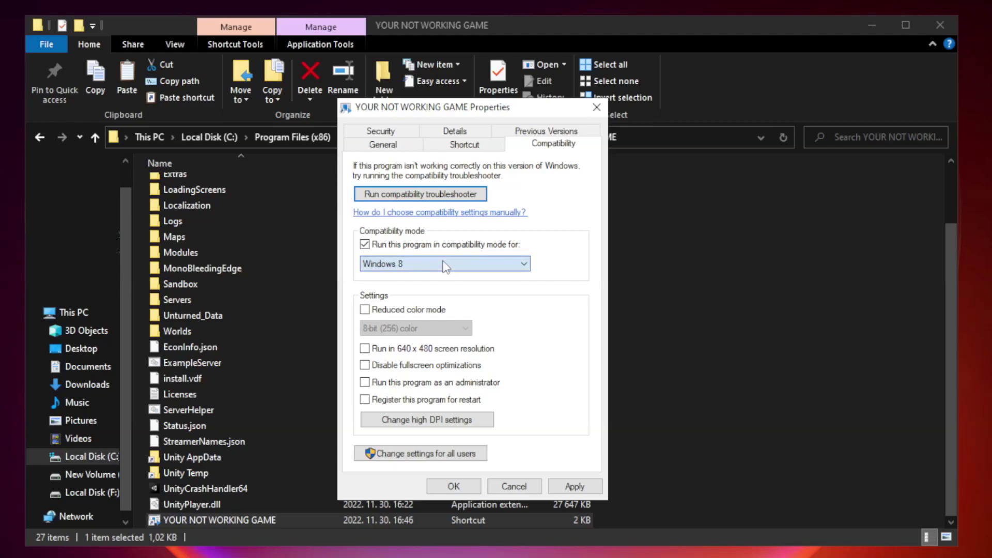
click(411, 262)
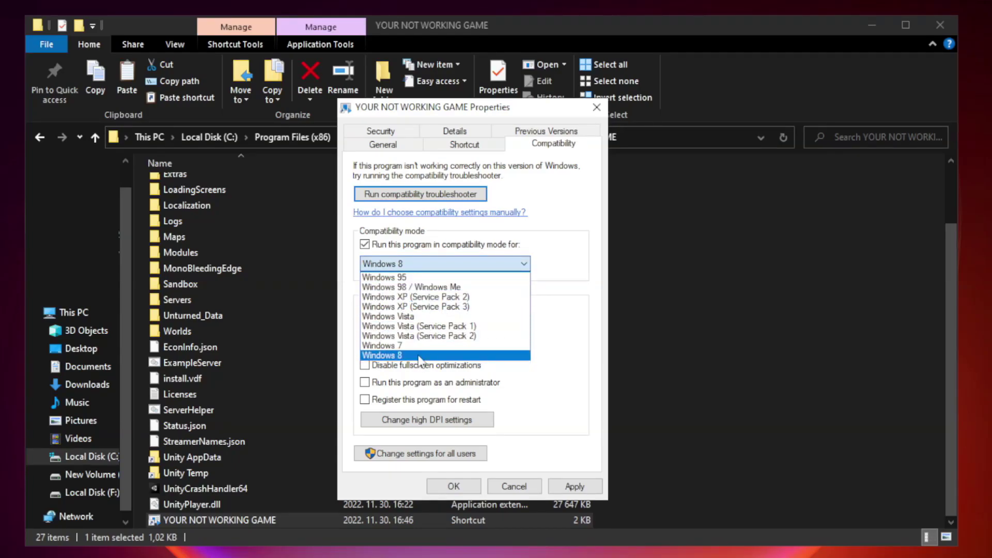
click(419, 359)
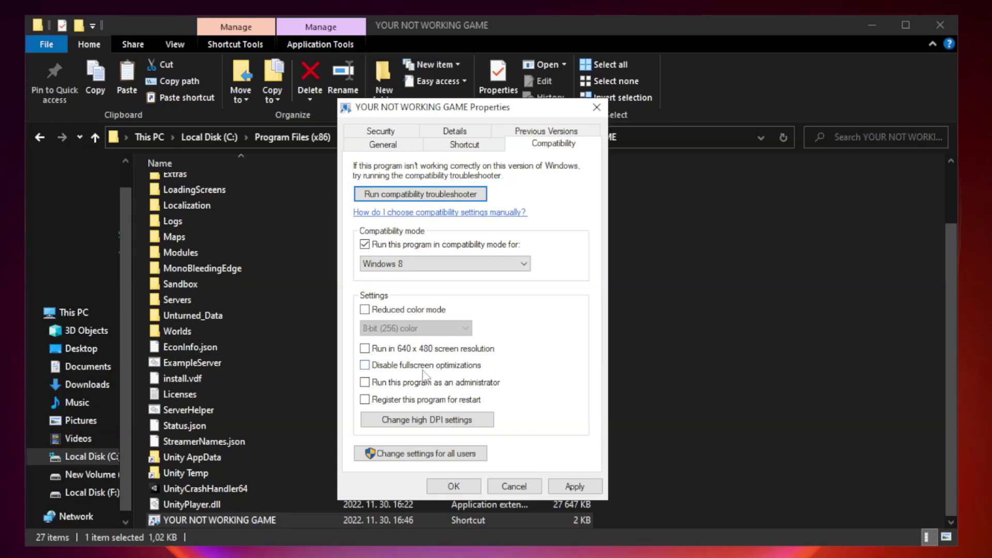
click(390, 372)
click(391, 389)
click(578, 489)
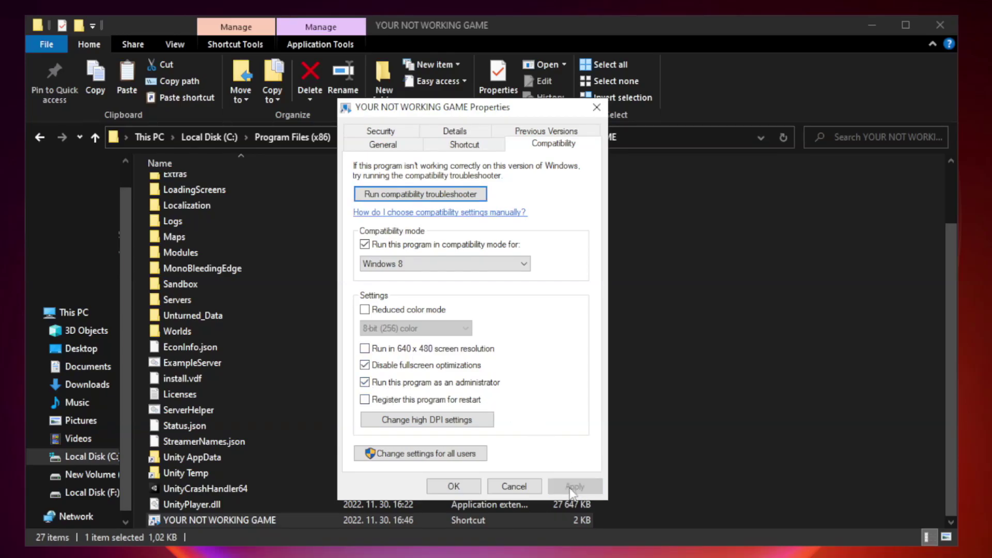
click(453, 487)
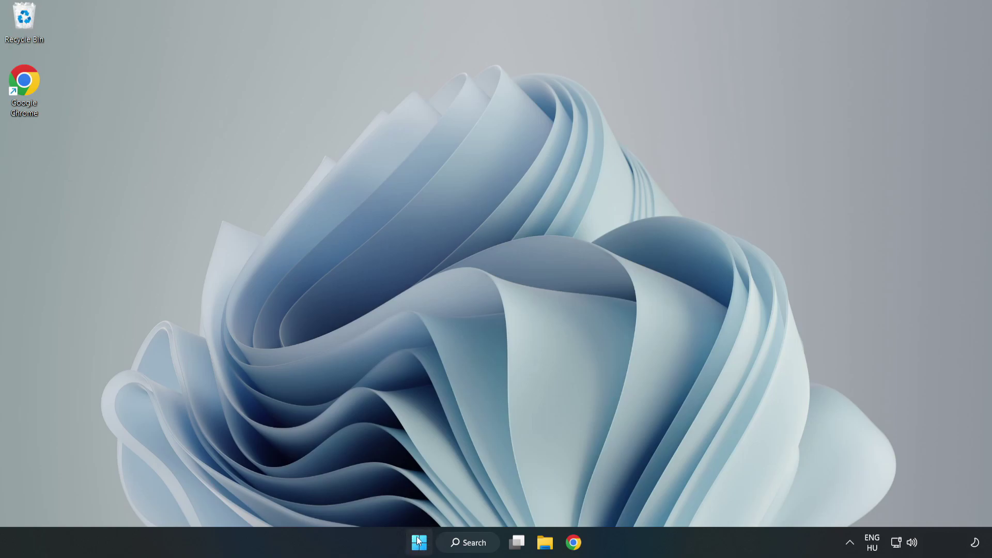
Step: Launch Task Manager from the Start right-click menu and show the Startup apps list
right_click(421, 547)
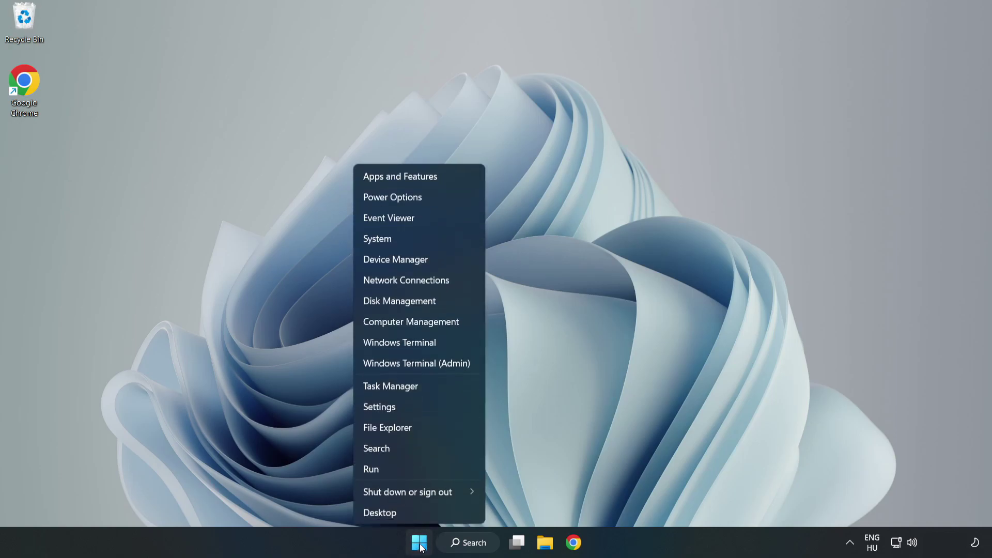
click(417, 385)
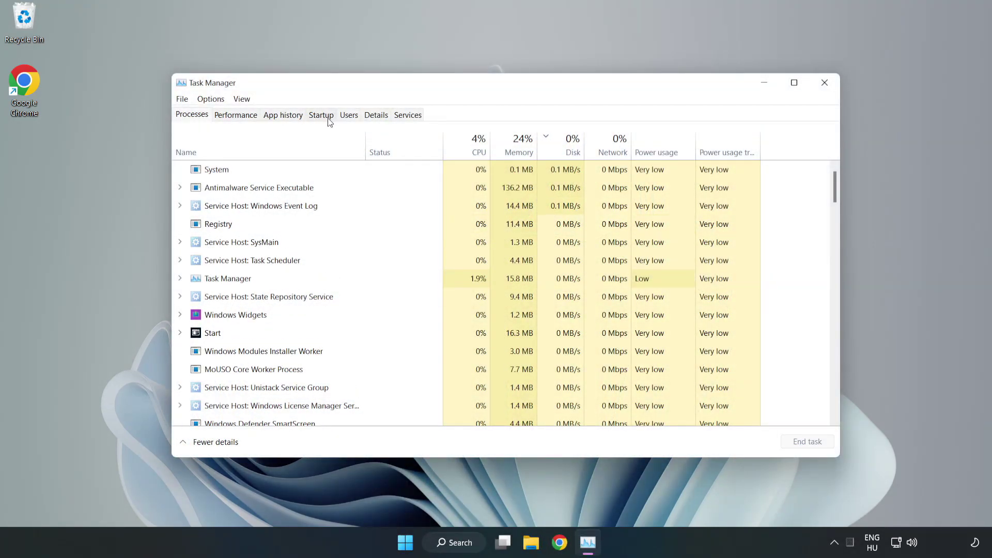
click(323, 119)
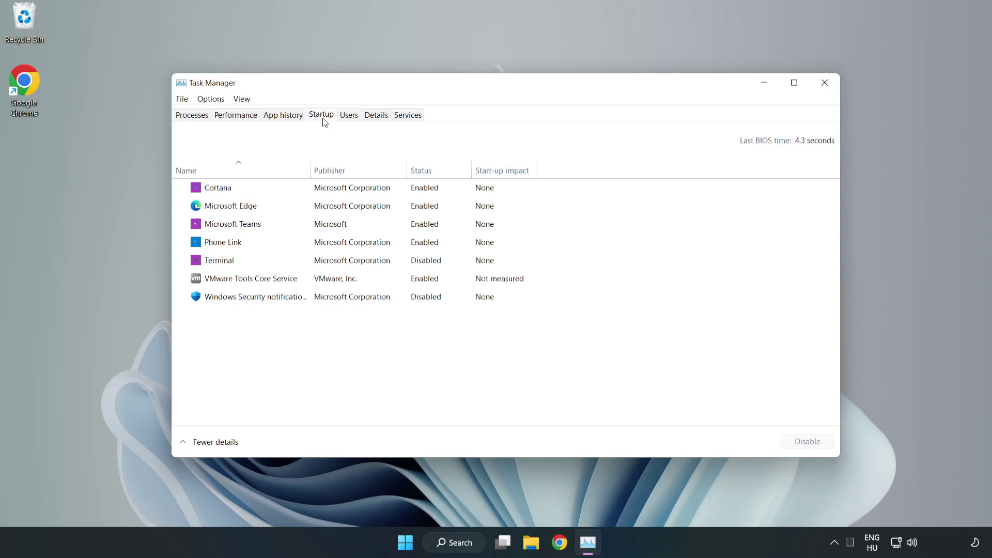
Step: Disable Cortana, Microsoft Edge, Microsoft Teams and Phone Link at startup, then close Task Manager
click(343, 196)
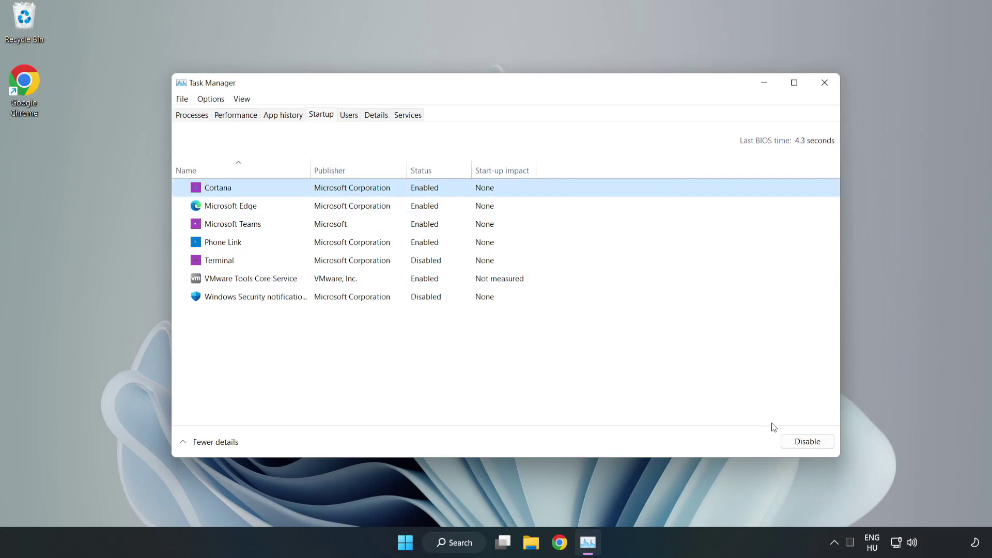
click(804, 442)
click(431, 206)
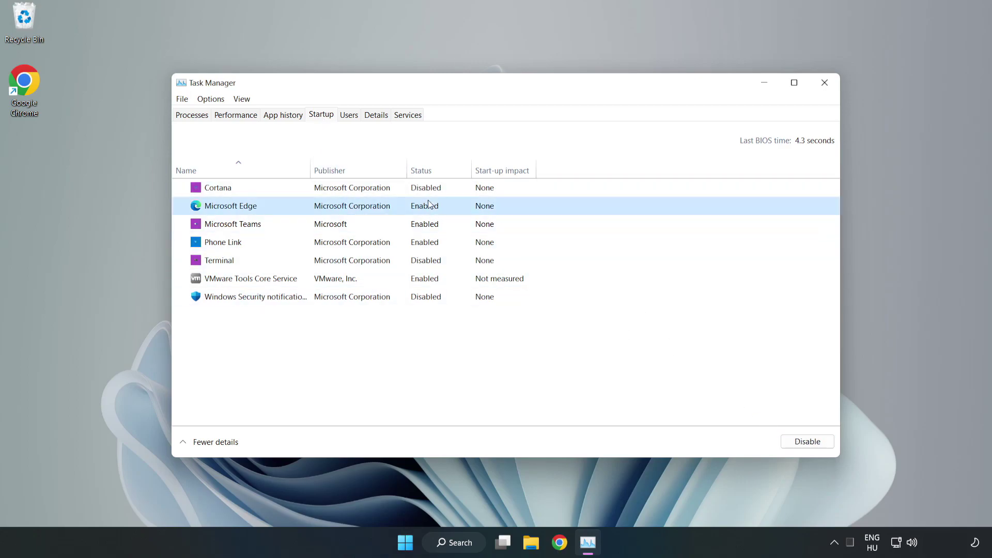
click(795, 440)
click(342, 226)
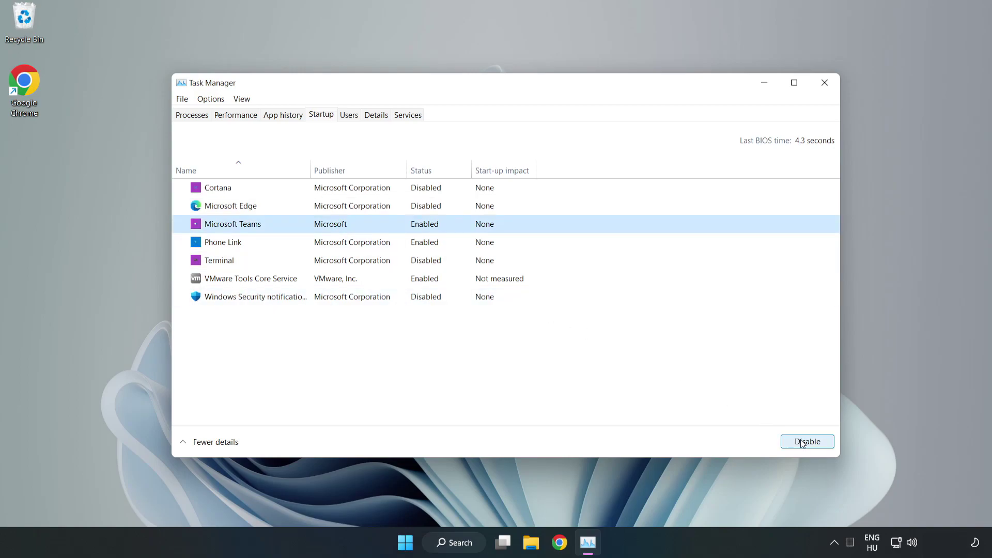
click(801, 443)
click(329, 242)
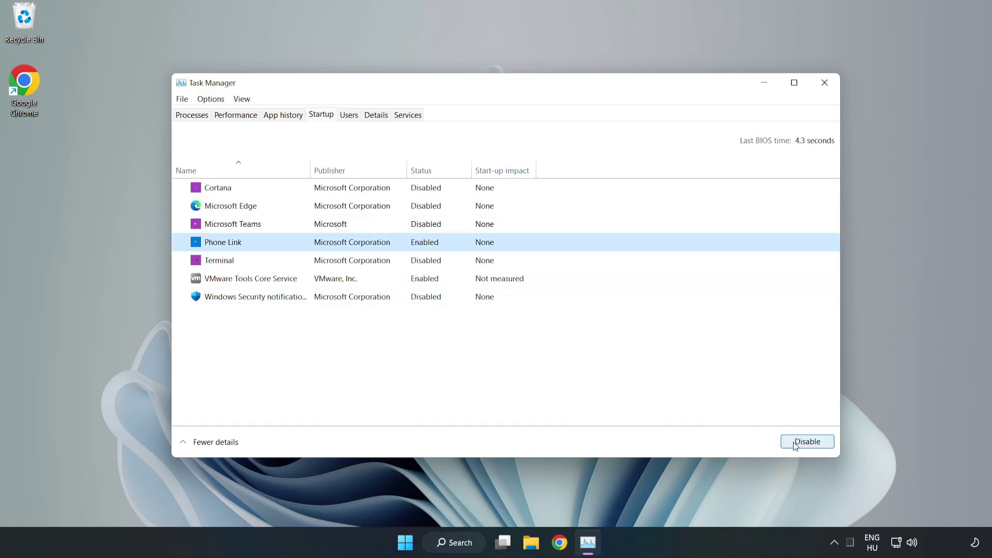
click(826, 449)
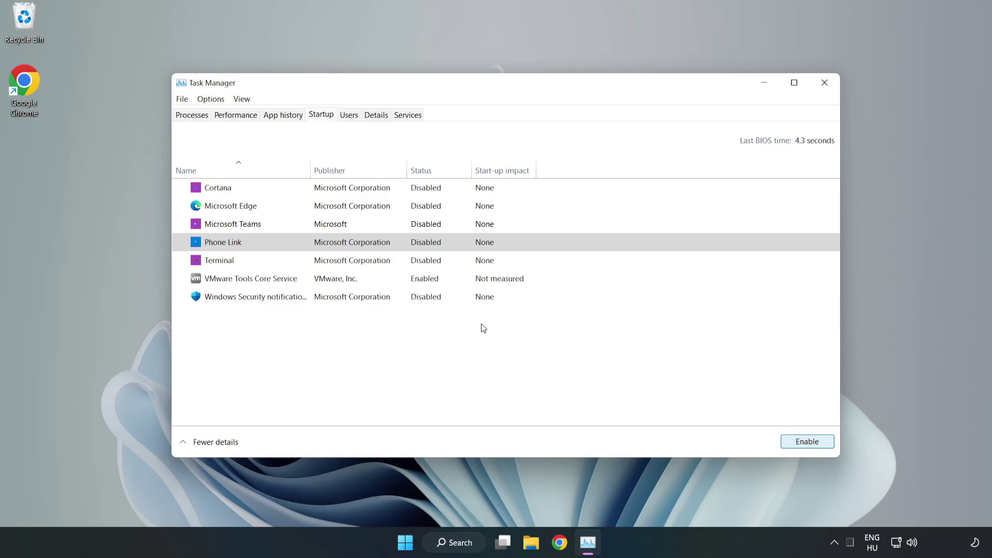
click(826, 86)
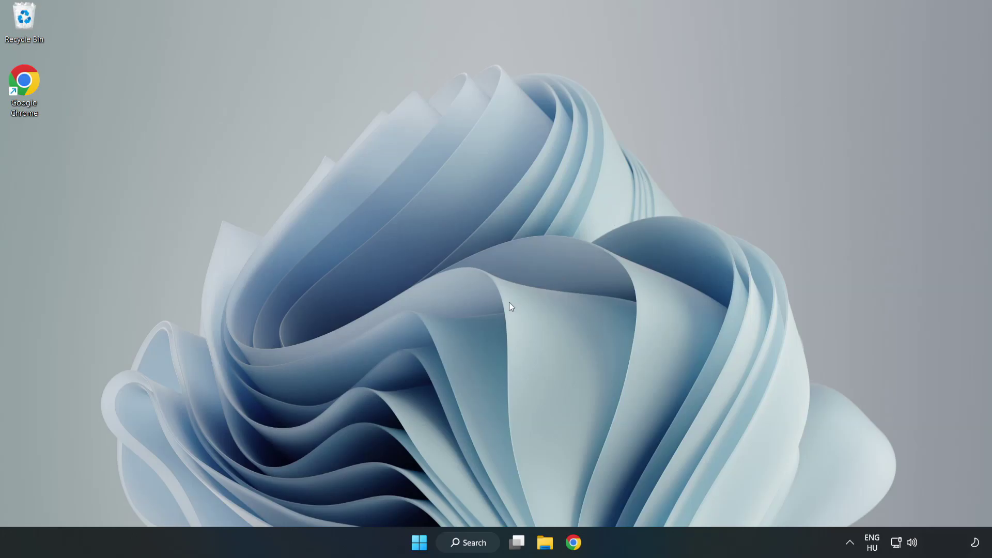
Step: Download the DirectX End-User Runtime Web Installer in Chrome and run dxwebsetup.exe
click(574, 543)
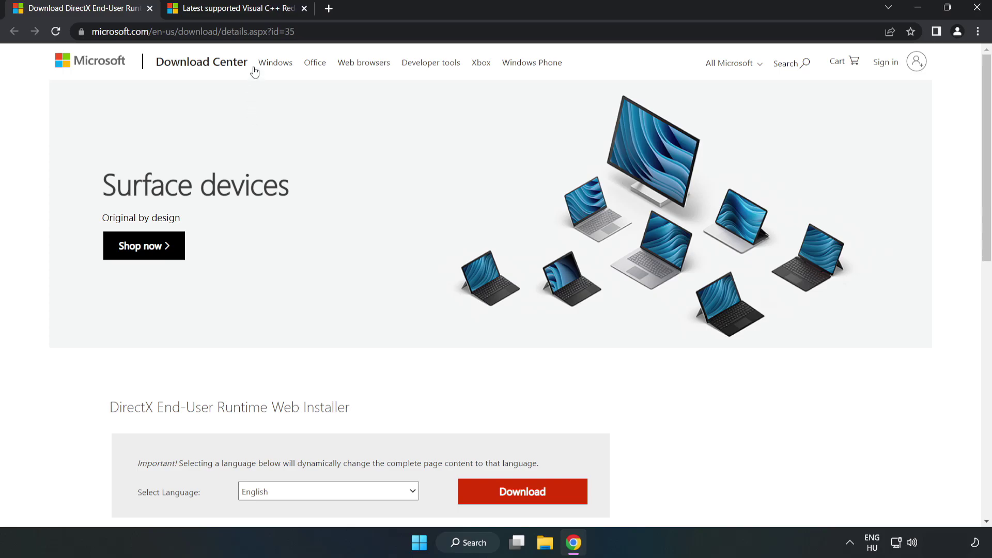
click(105, 31)
click(342, 31)
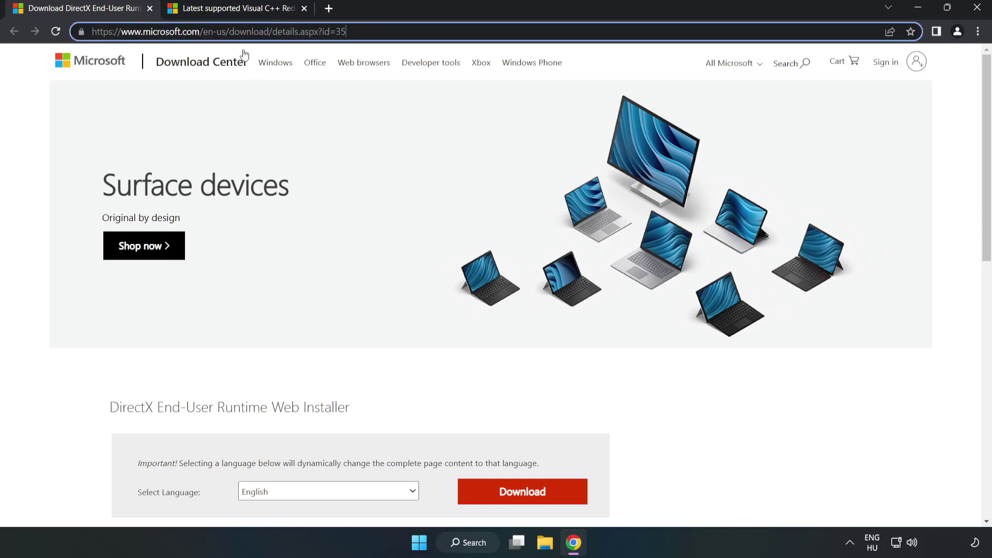
click(41, 118)
scroll(40, 117, down, 2)
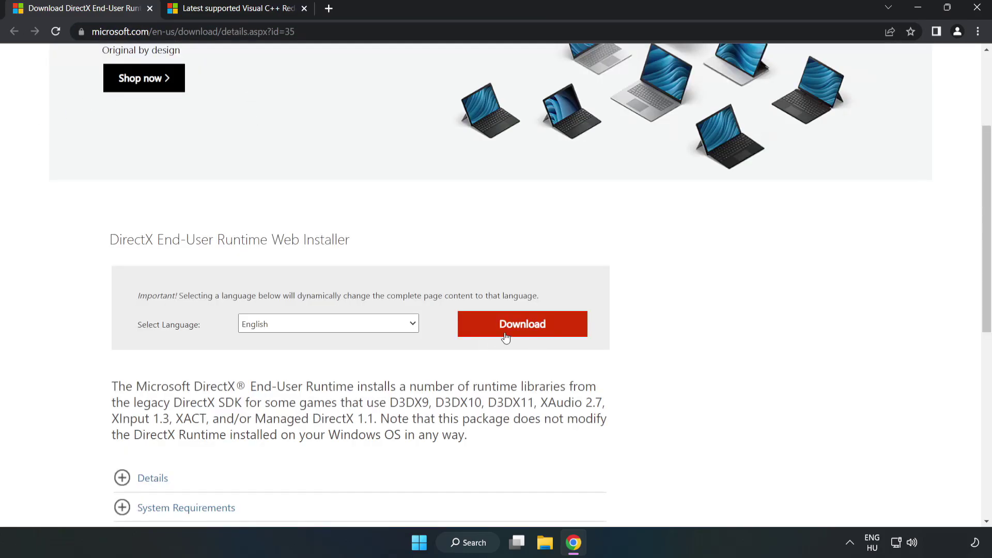
click(527, 331)
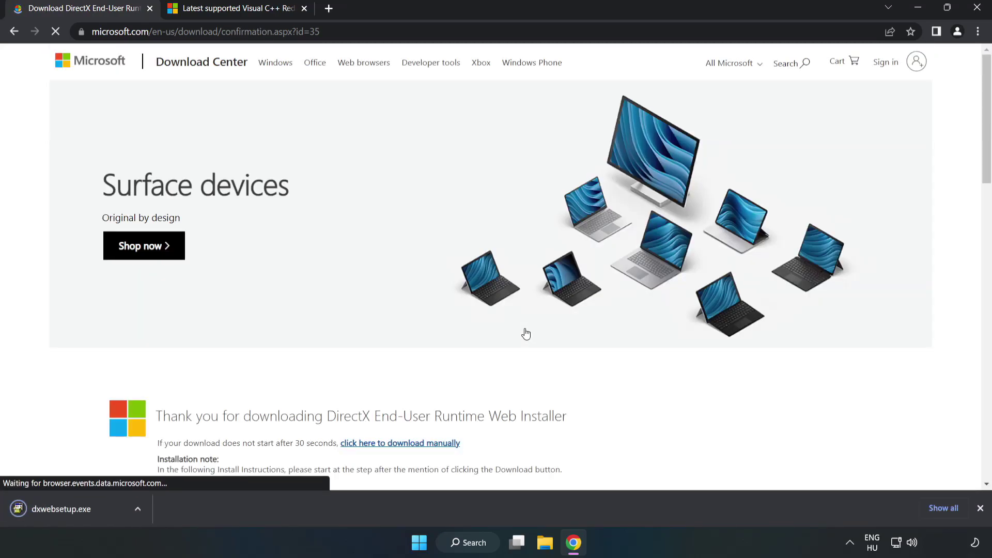
click(73, 509)
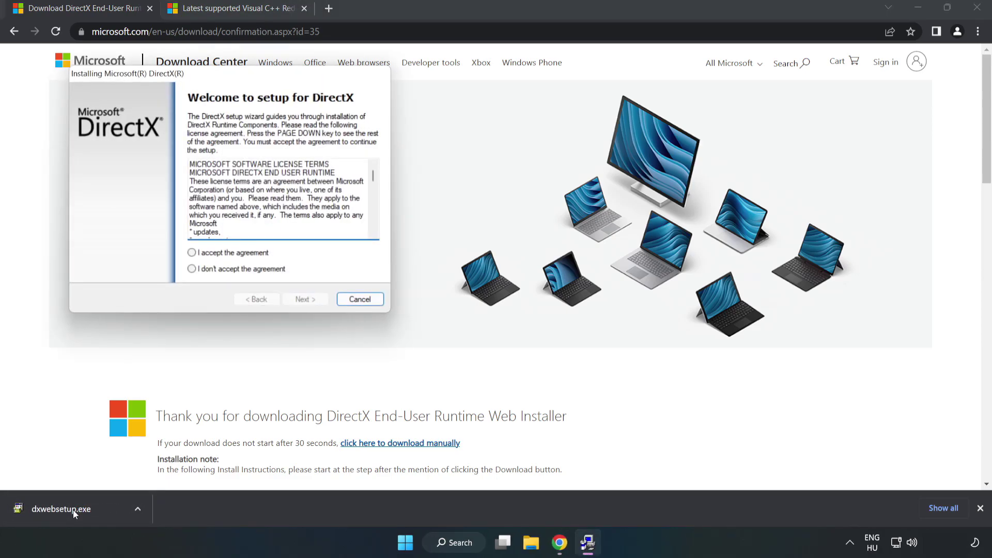
Step: Centre the DirectX Setup window and accept its license agreement
drag(225, 80, 483, 168)
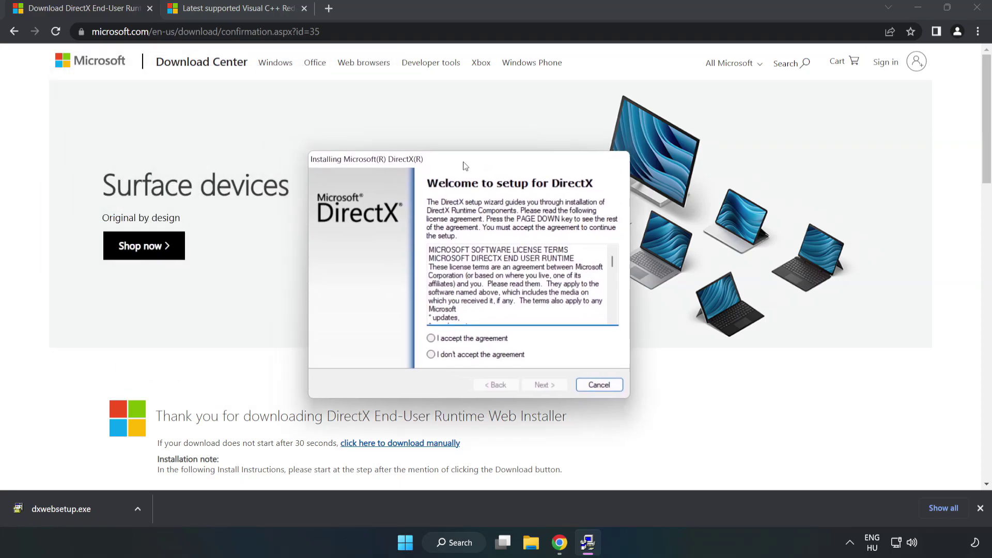
drag(632, 263, 623, 316)
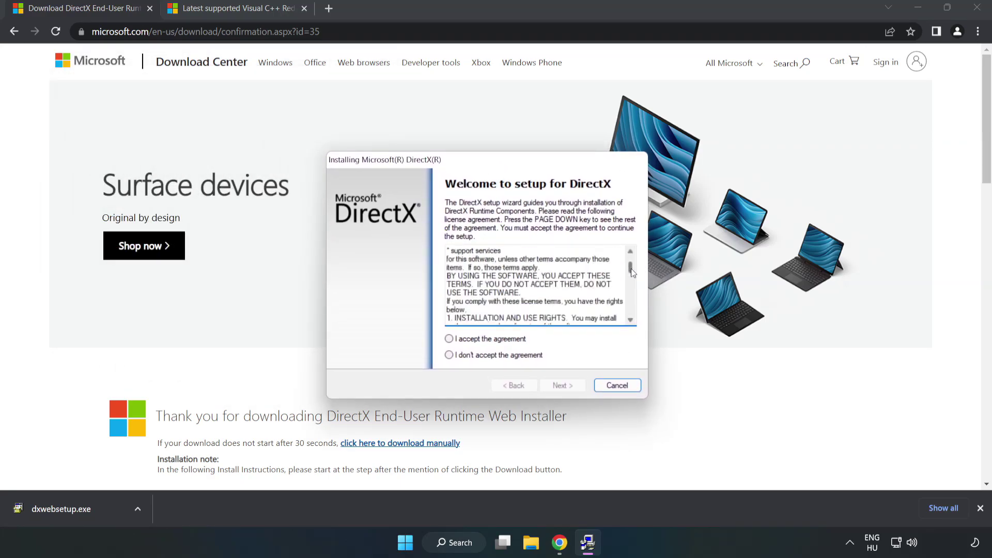
click(449, 340)
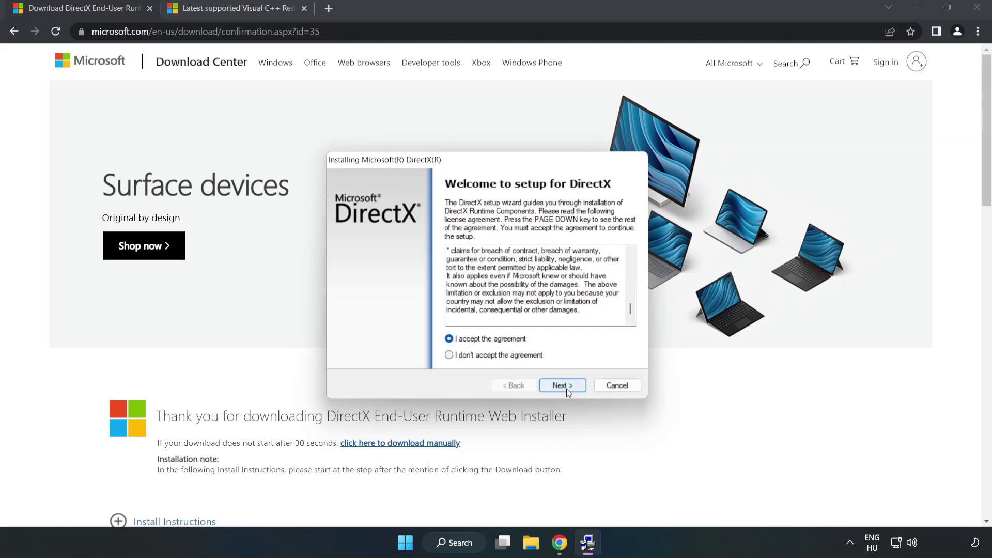
click(567, 389)
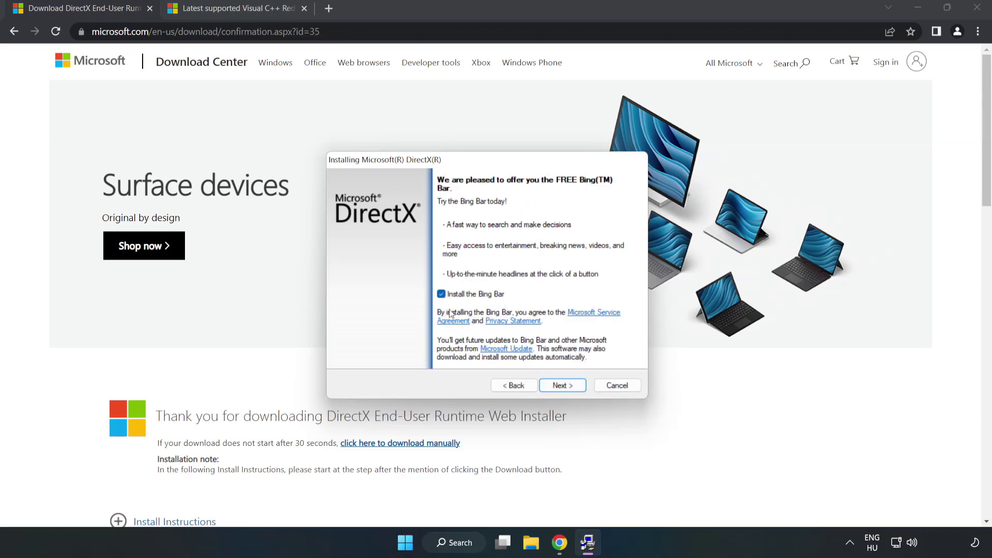
Step: Decline the Bing Bar offer and finish setup, which reports DirectX already current
click(442, 295)
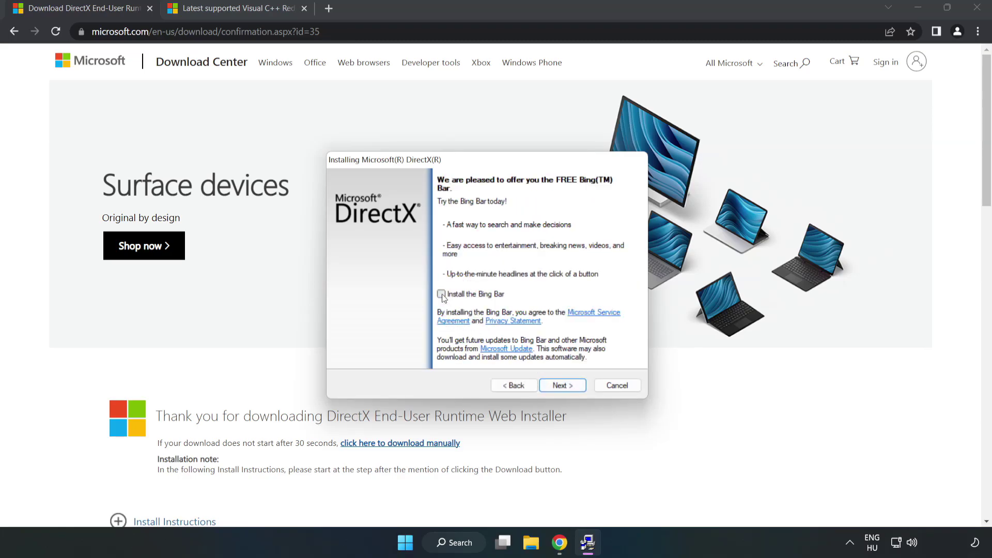
click(570, 386)
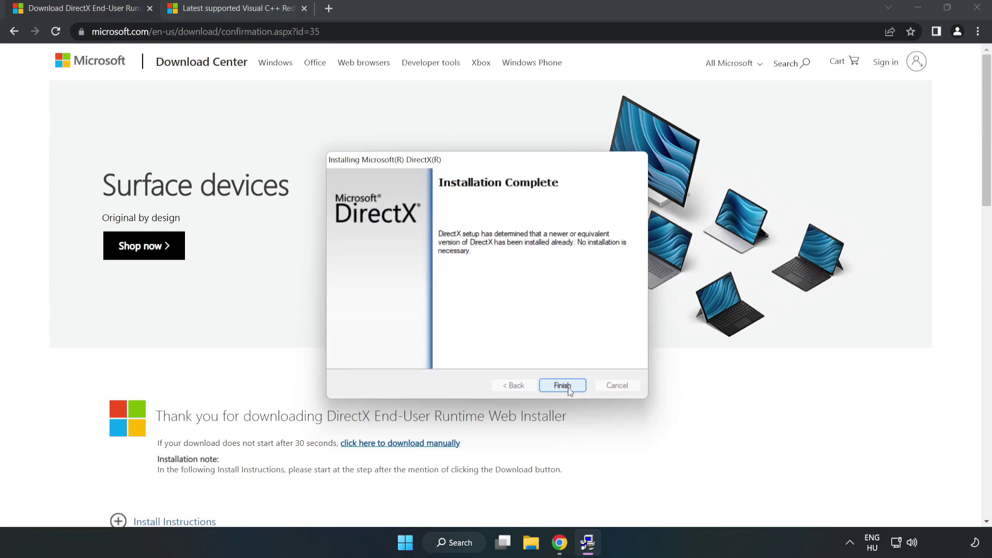
click(568, 387)
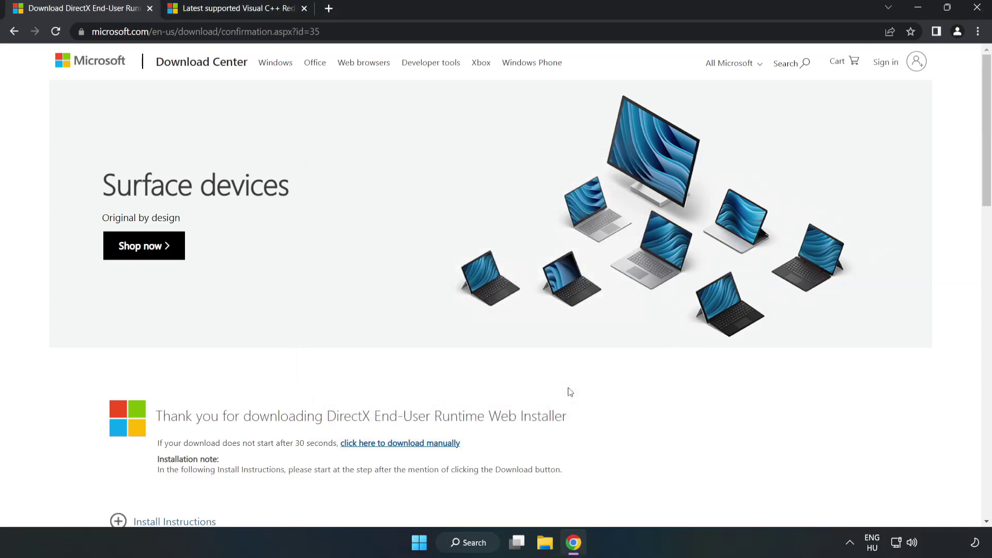
Step: Close the DirectX page and locate the Visual Studio 2015-2022 redistributable table
click(148, 9)
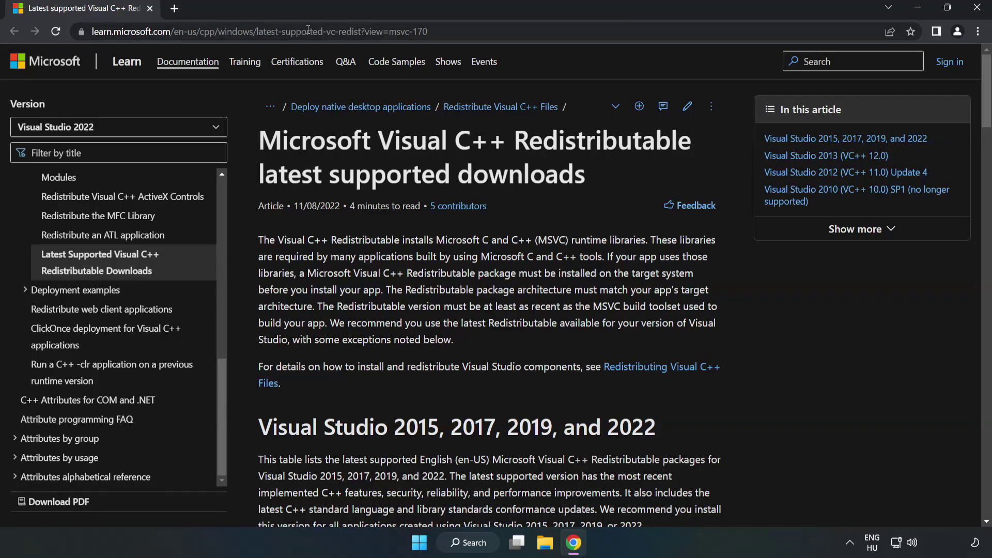
click(453, 31)
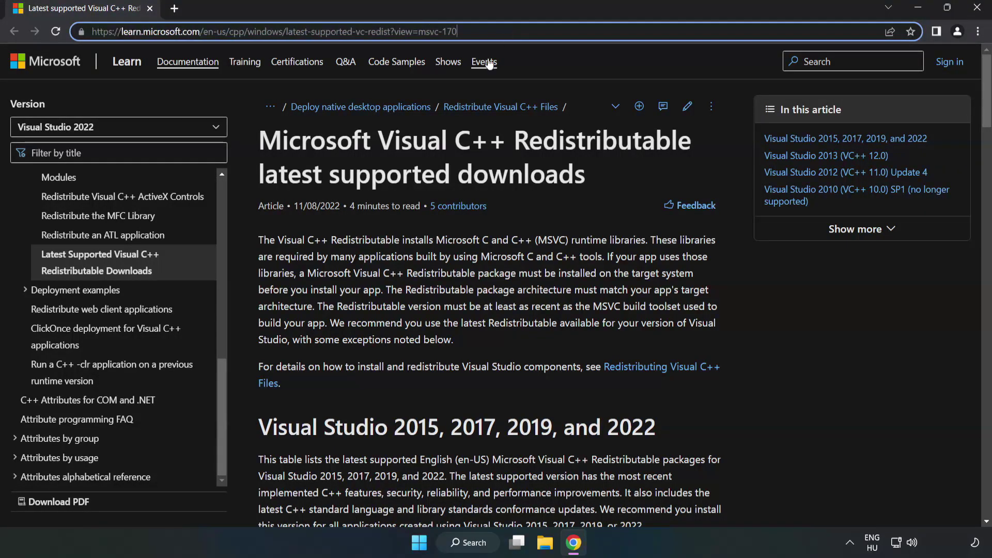
click(395, 185)
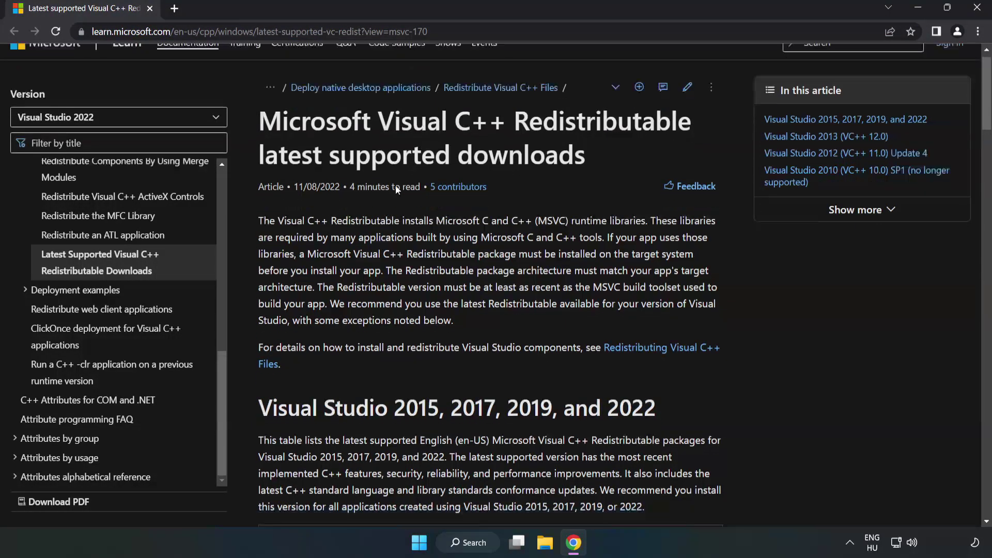
scroll(395, 186, down, 3)
scroll(397, 190, down, 1)
scroll(399, 195, down, 1)
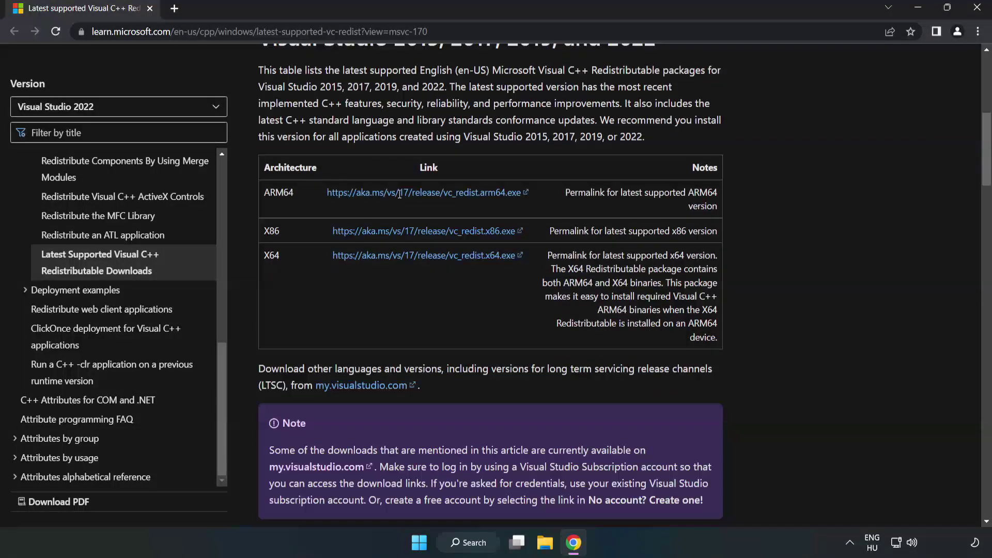
scroll(356, 196, up, 1)
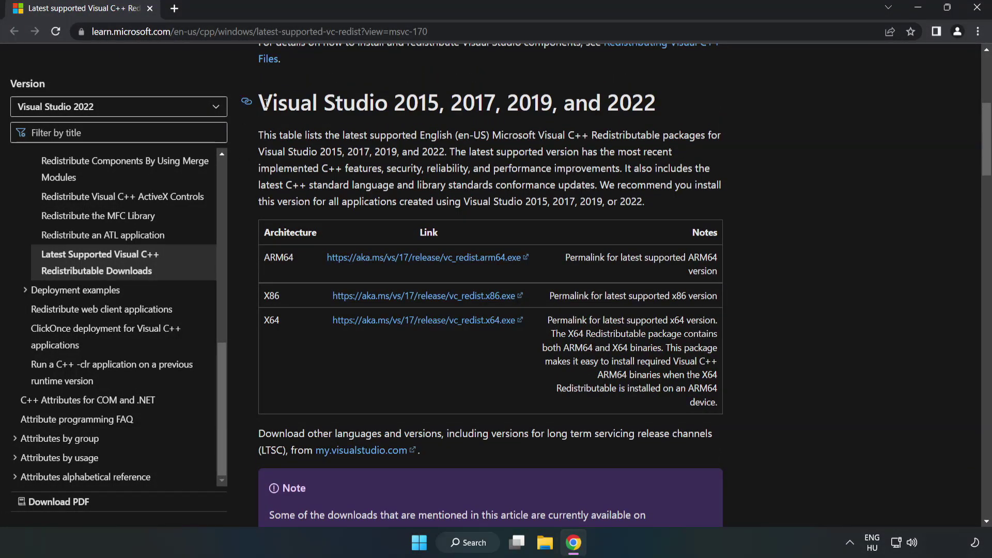
drag(259, 103, 656, 104)
click(614, 133)
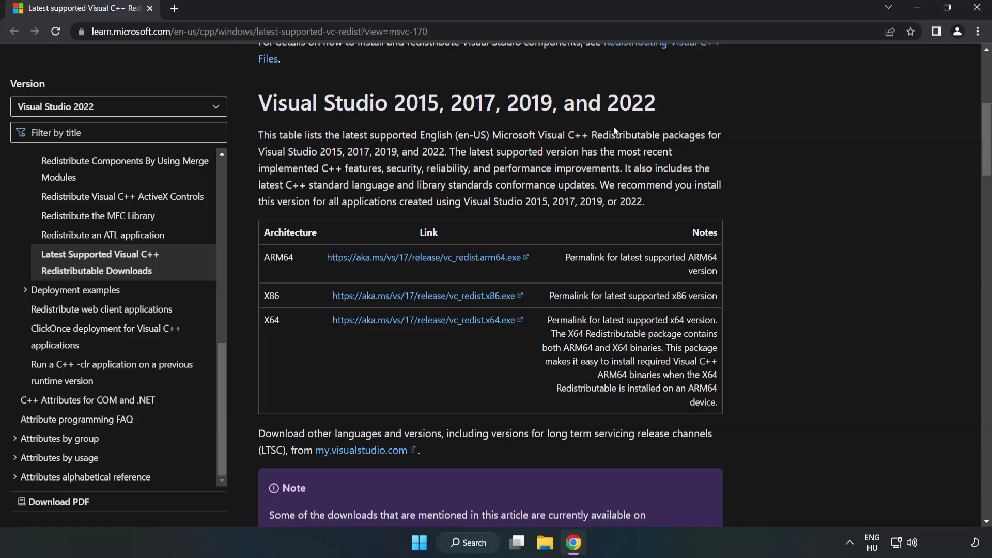
Step: Download the ARM64, x86 and x64 Visual C++ redistributables and launch VC_redist.arm64.exe
click(402, 258)
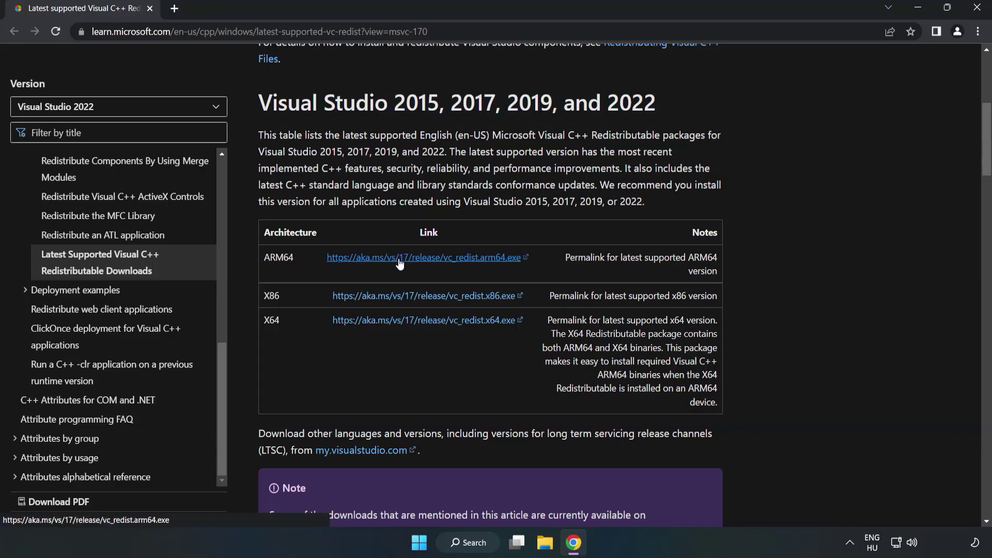
click(403, 300)
click(415, 323)
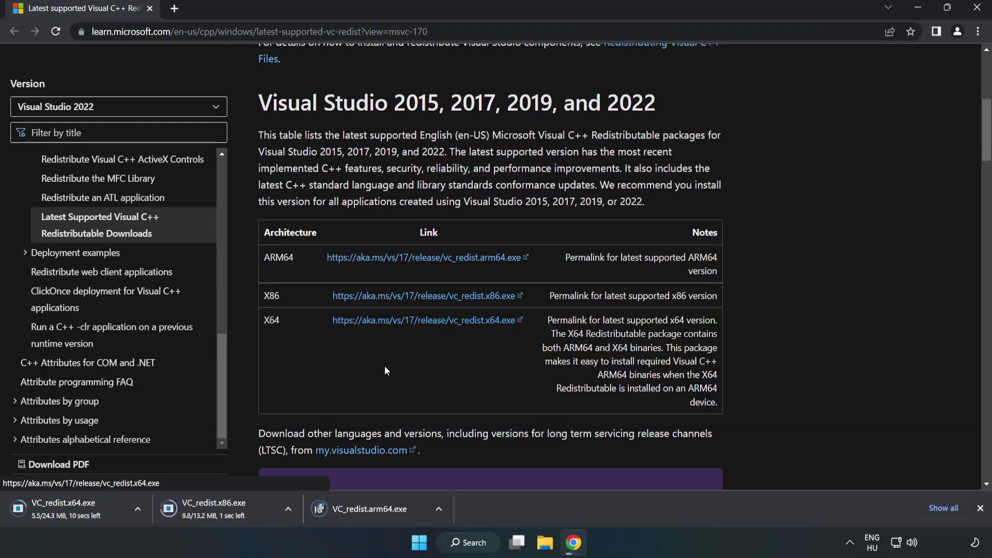
click(379, 509)
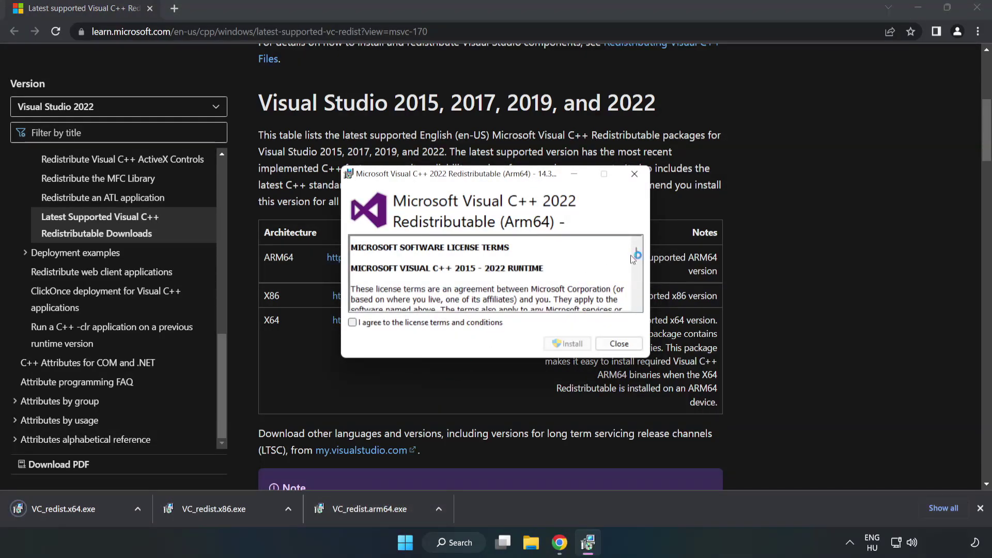
scroll(637, 254, down, 15)
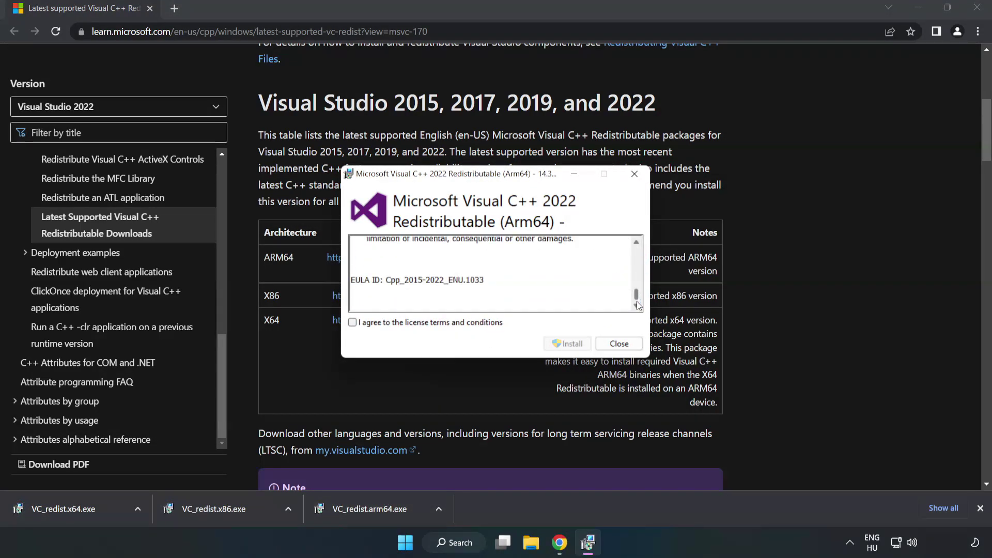
click(354, 323)
click(569, 346)
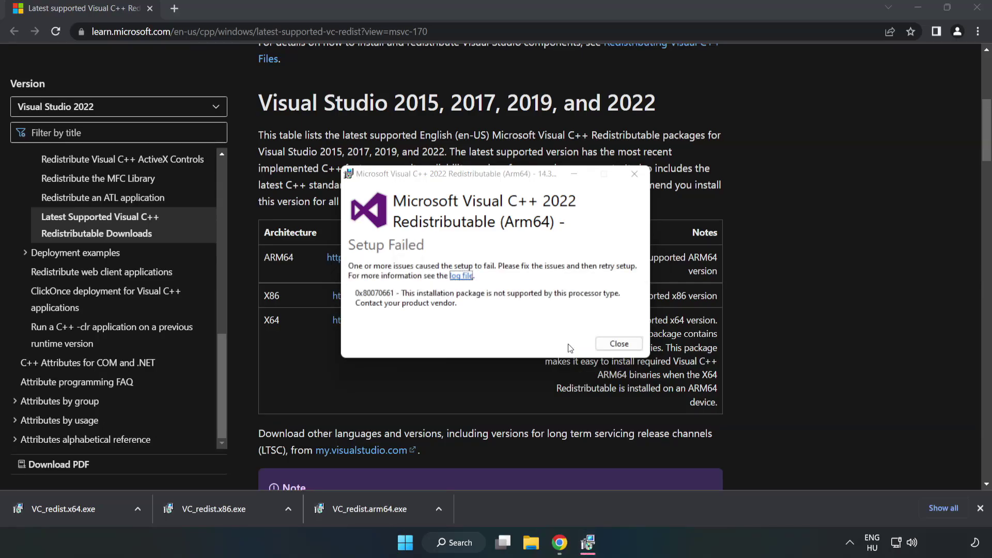
click(619, 343)
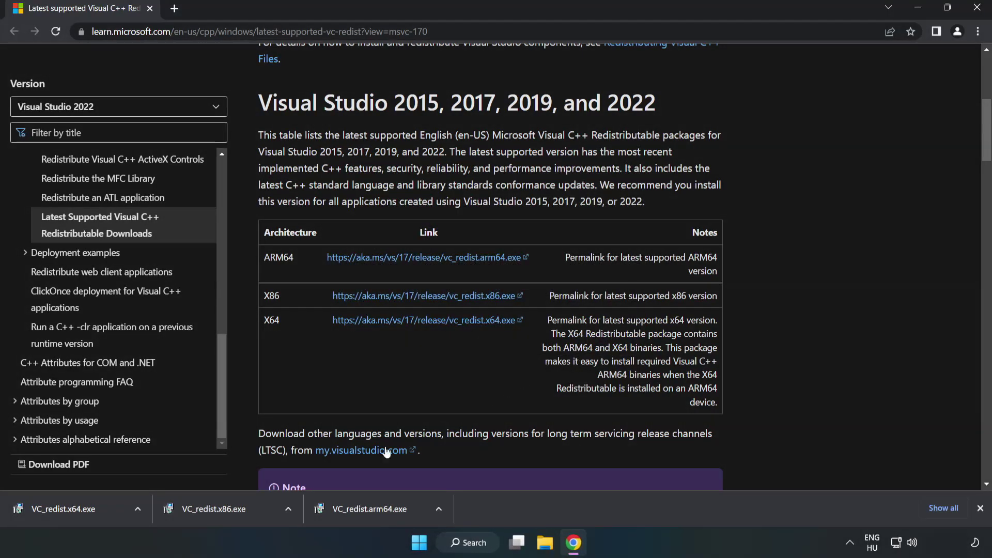
click(219, 506)
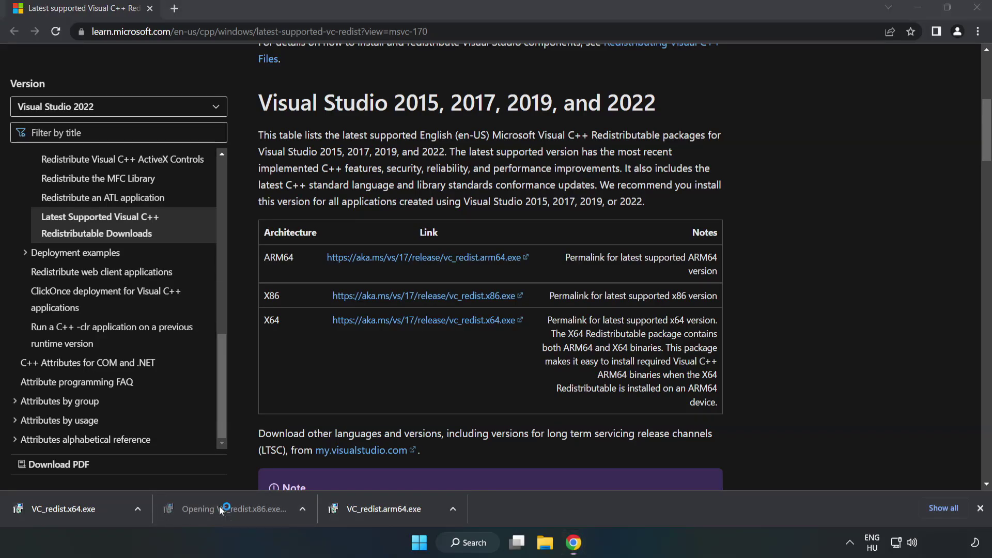
drag(635, 253, 634, 305)
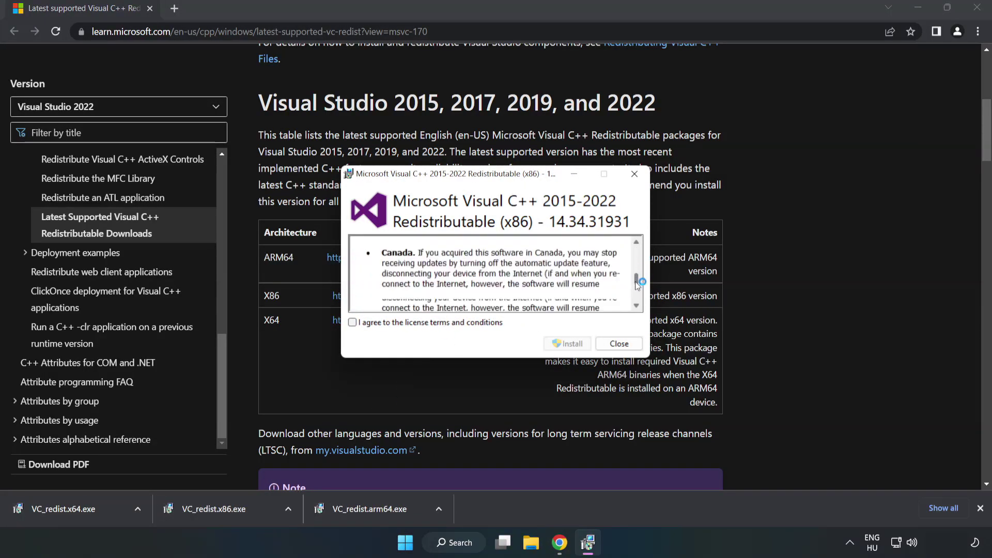
Step: Agree to the license, install the x86 redistributable and close the success message
click(353, 323)
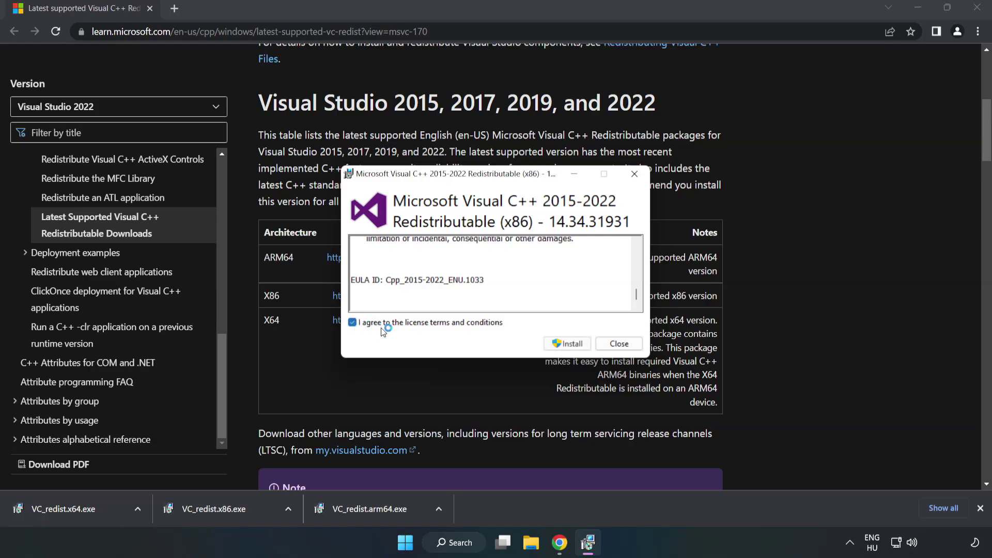
click(563, 346)
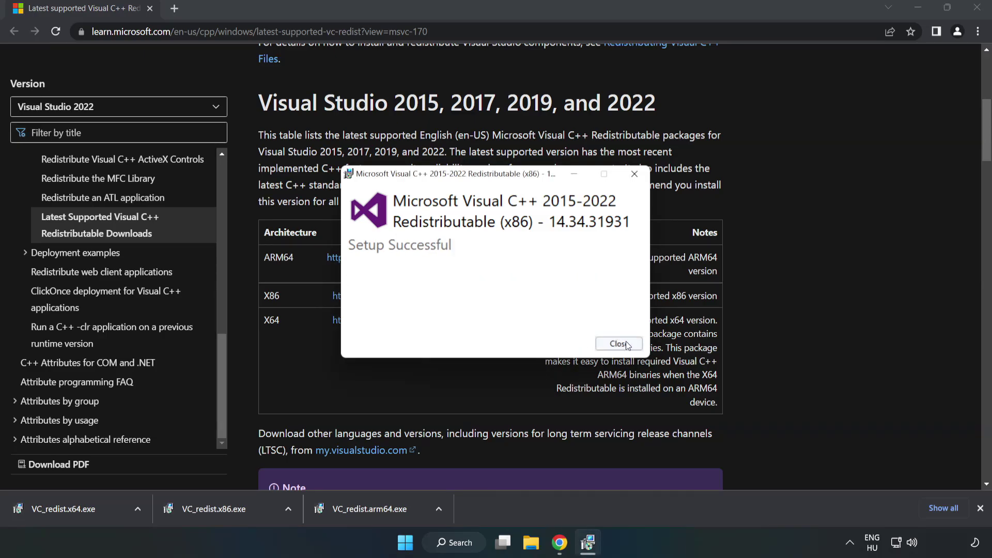
click(619, 345)
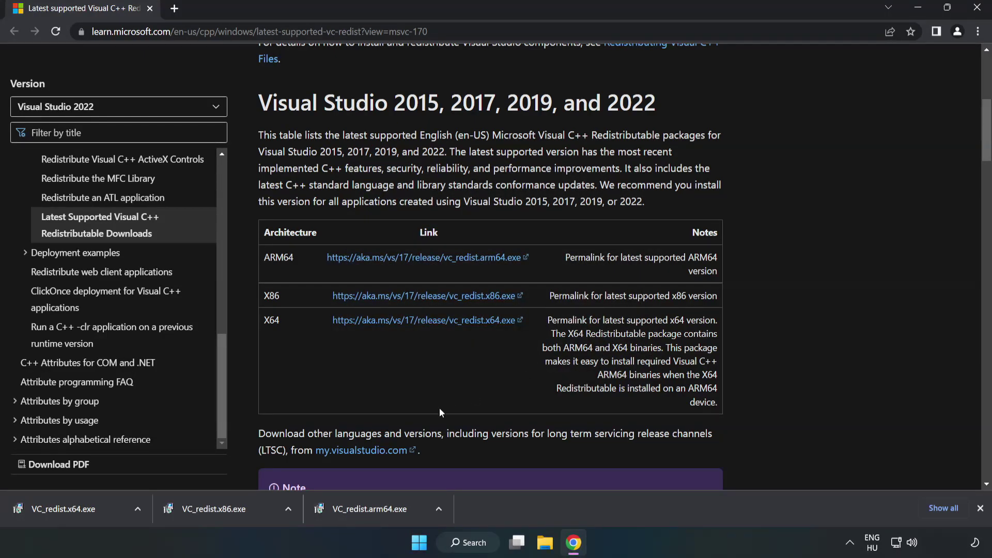
Step: Run VC_redist.x64.exe, agree, install it successfully, then close the installer and Chrome
click(54, 509)
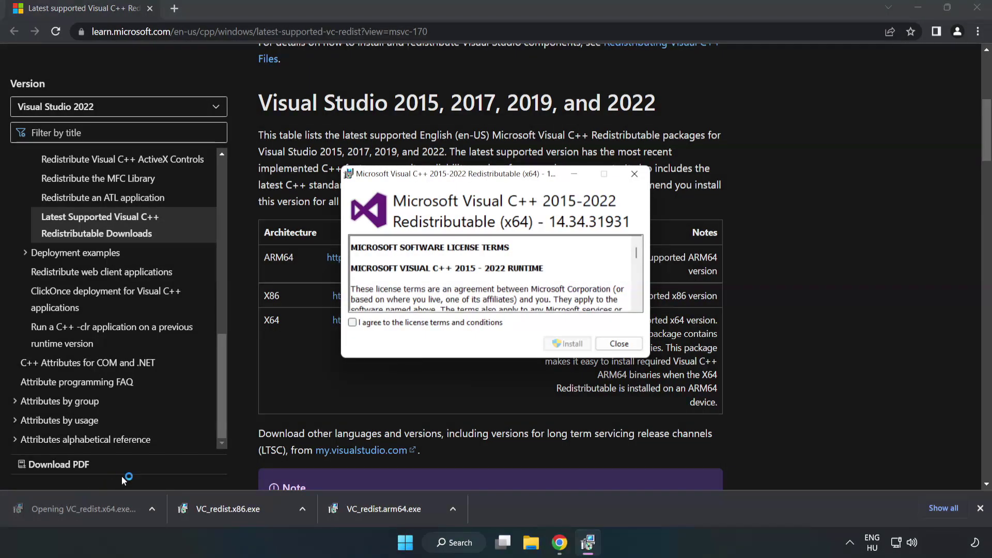
drag(636, 256, 638, 302)
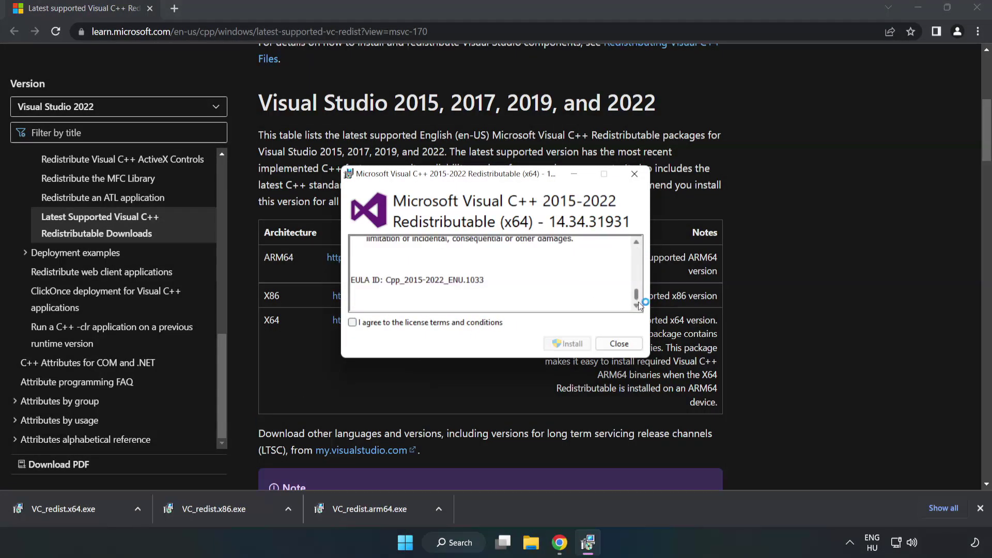
click(353, 322)
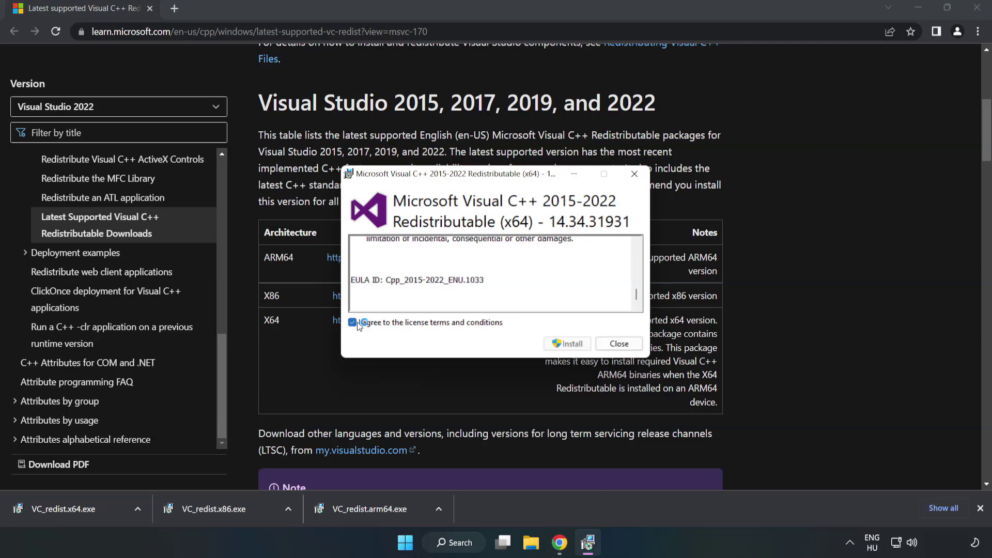
click(573, 343)
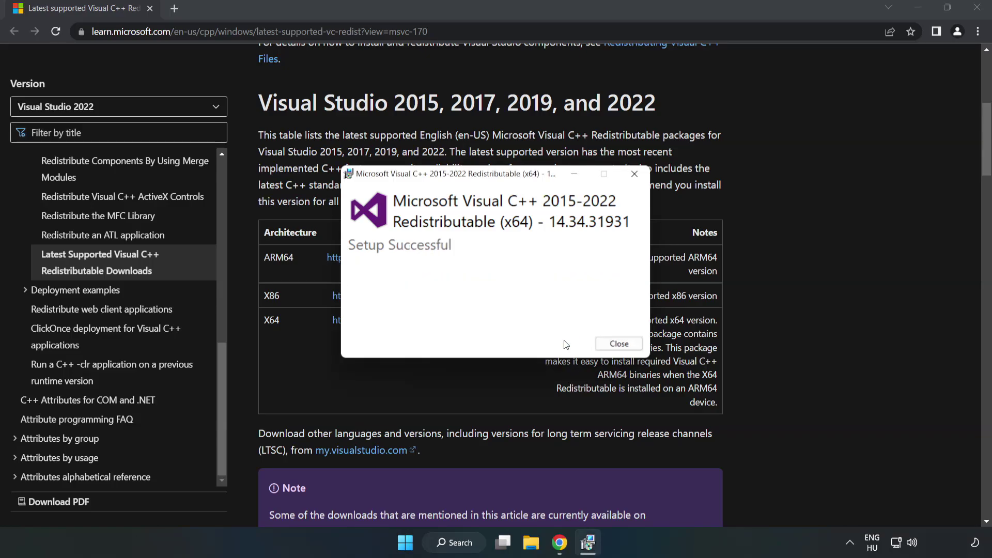
click(619, 345)
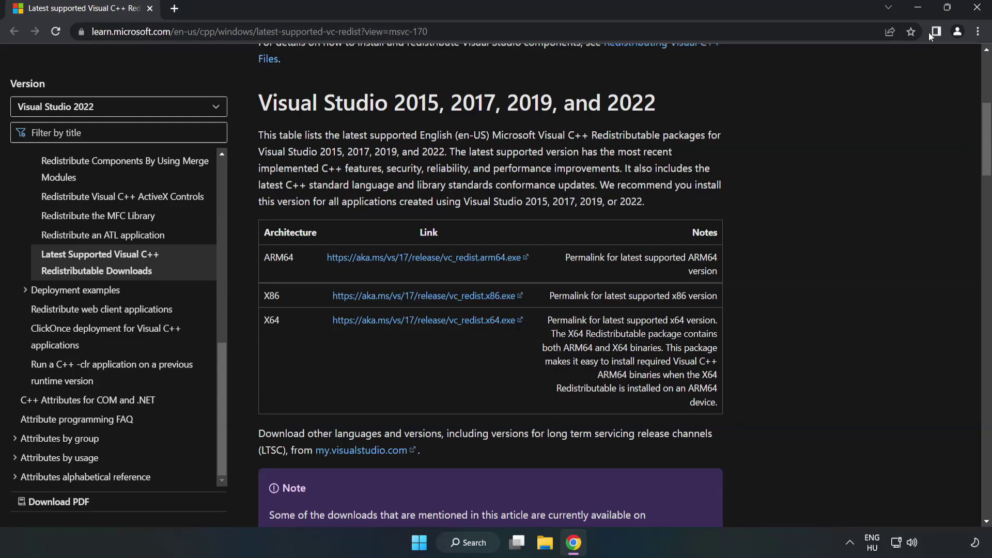
click(977, 9)
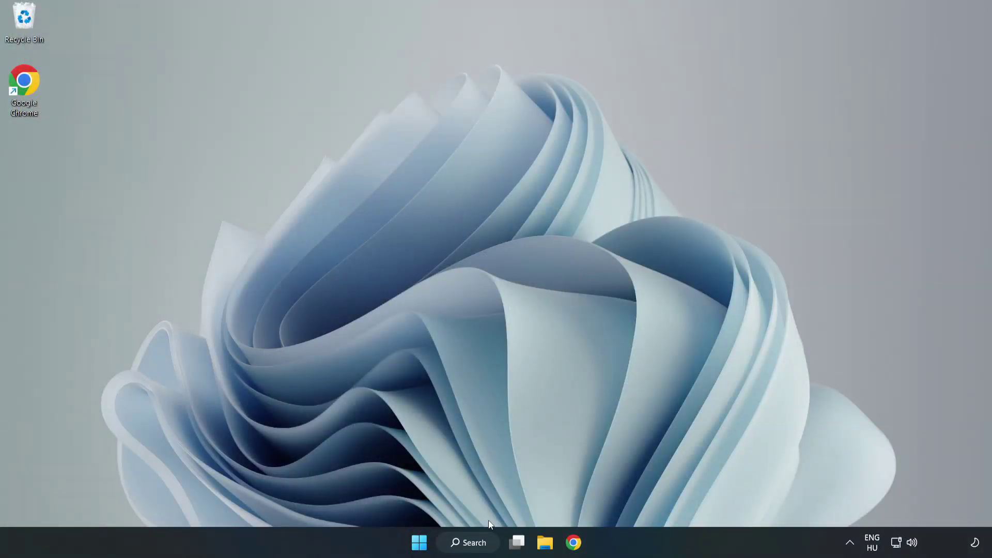
Step: Search for cmd and launch Command Prompt via Run as administrator
click(481, 543)
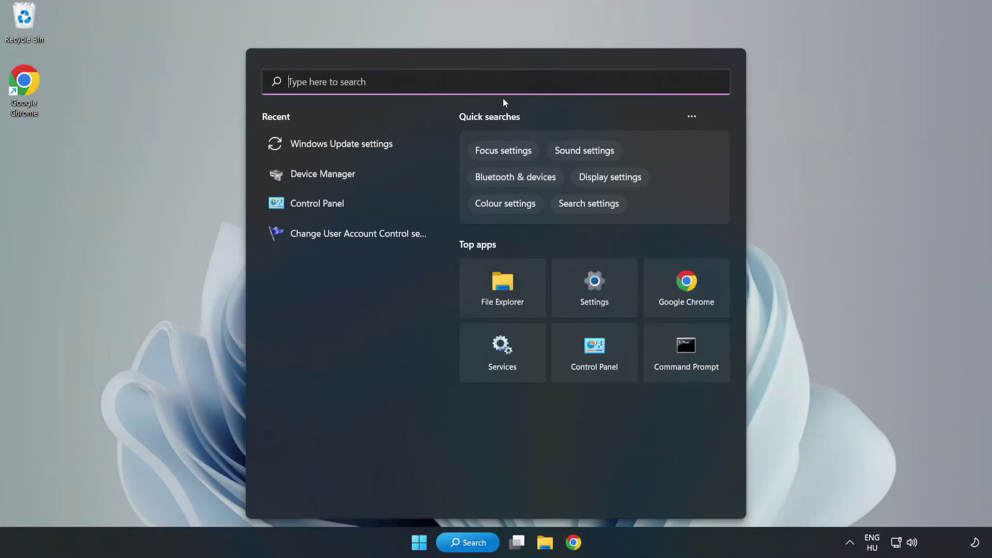
text(cm)
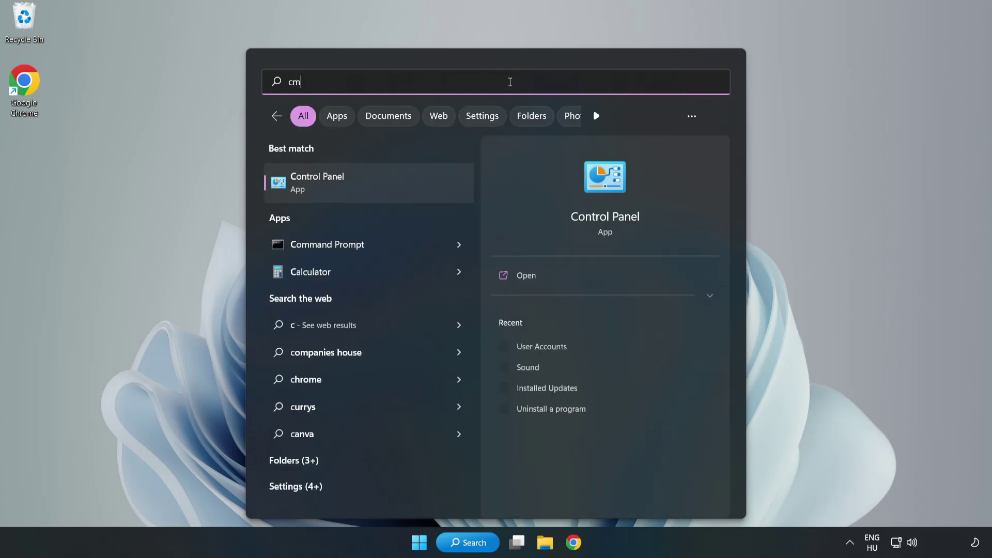
text(d)
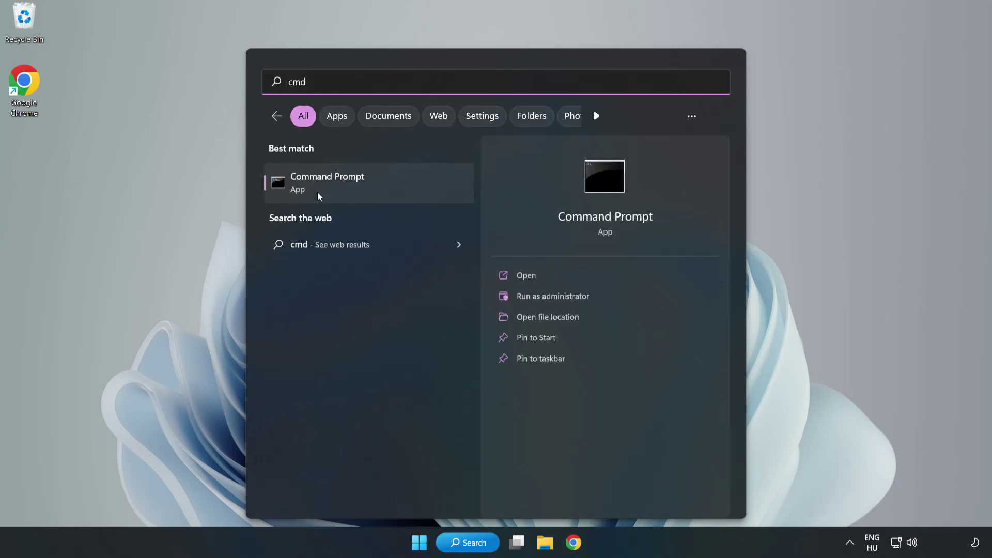
click(389, 188)
right_click(389, 188)
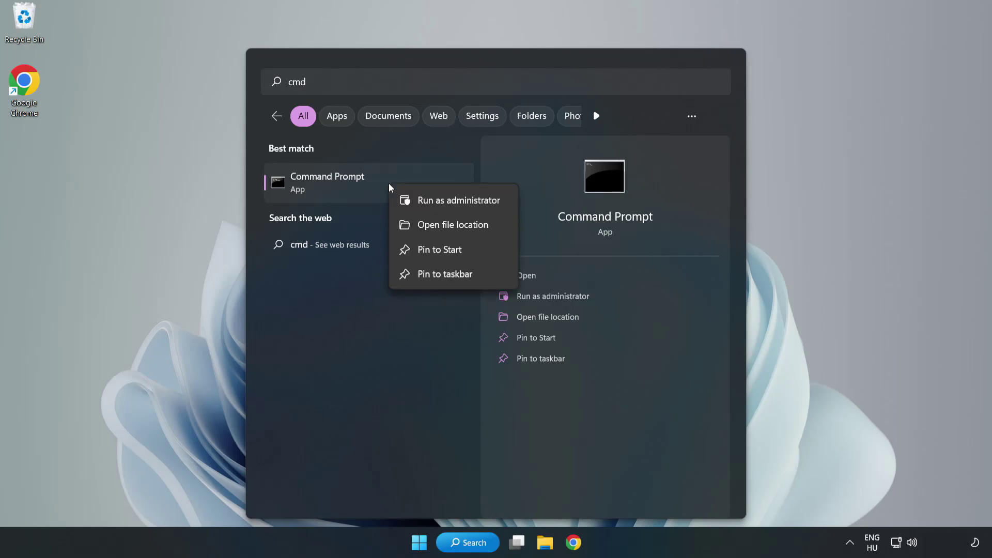
click(429, 202)
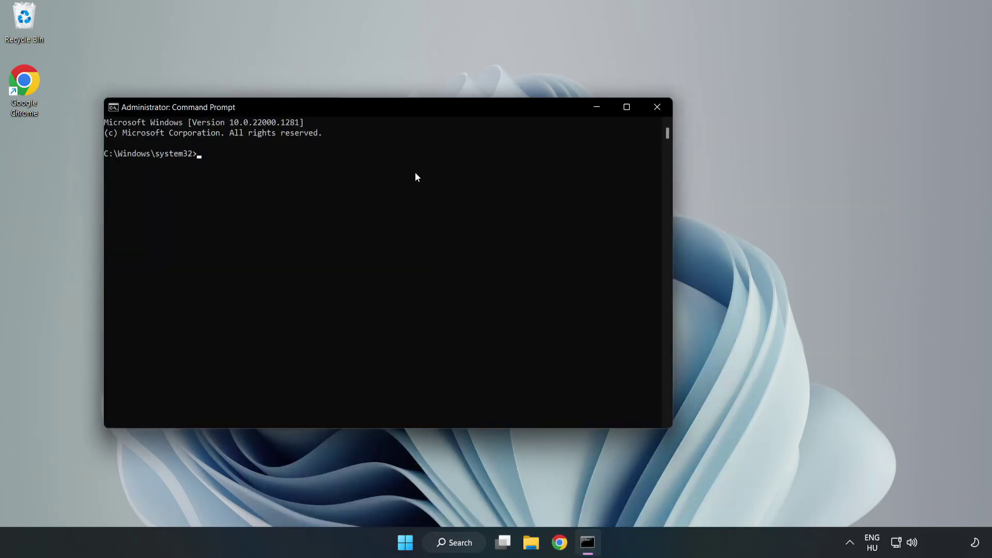
Step: Run sfc /scannow and let verification finish with no integrity violations
drag(394, 113, 505, 112)
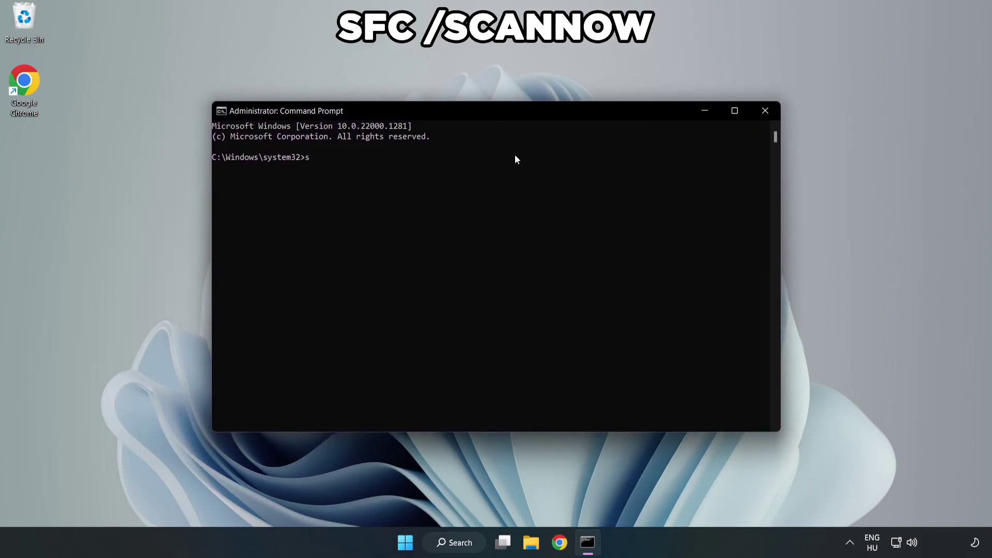
text(fc /s)
text(cannow)
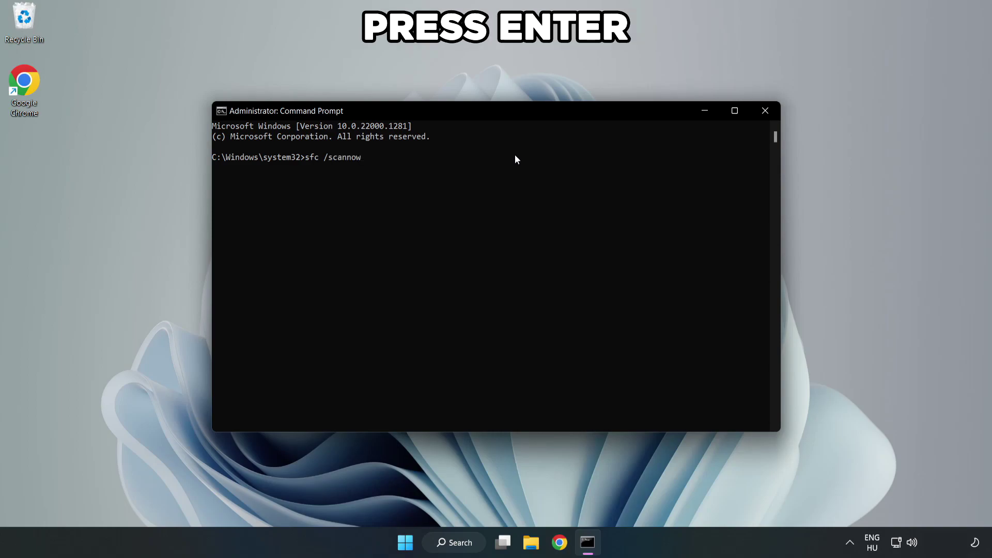
key(Return)
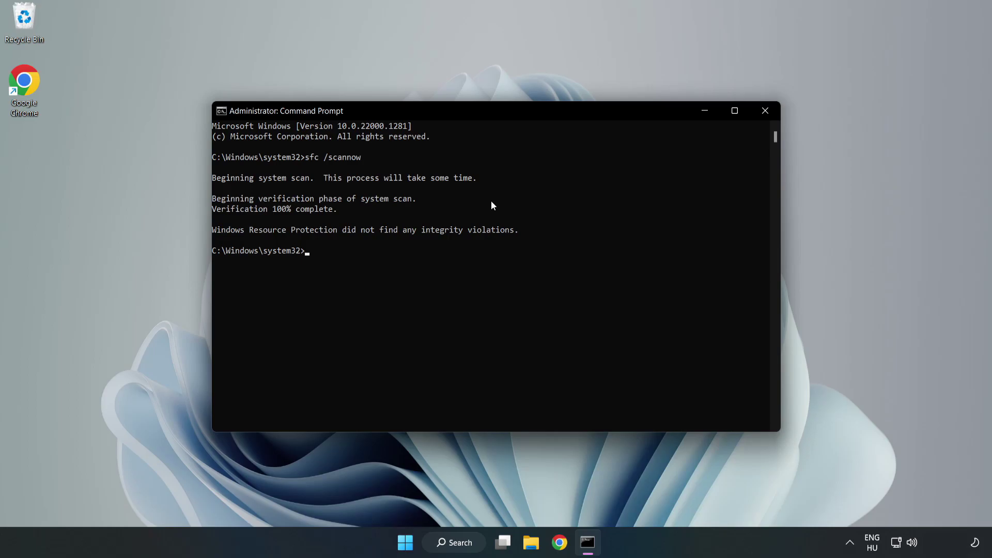
Step: Close Command Prompt and show the Start menu's Sleep, Shut down and Restart options
click(763, 114)
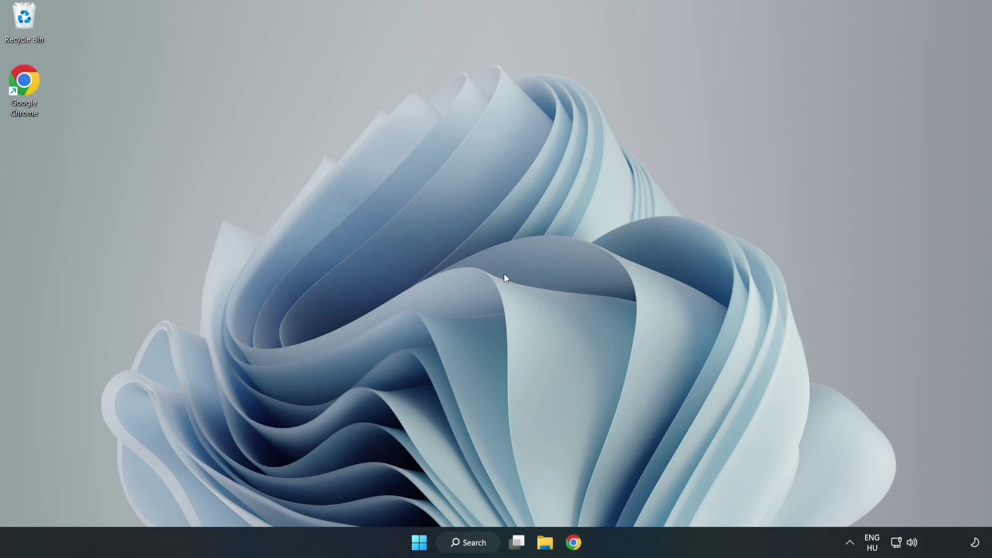
click(419, 541)
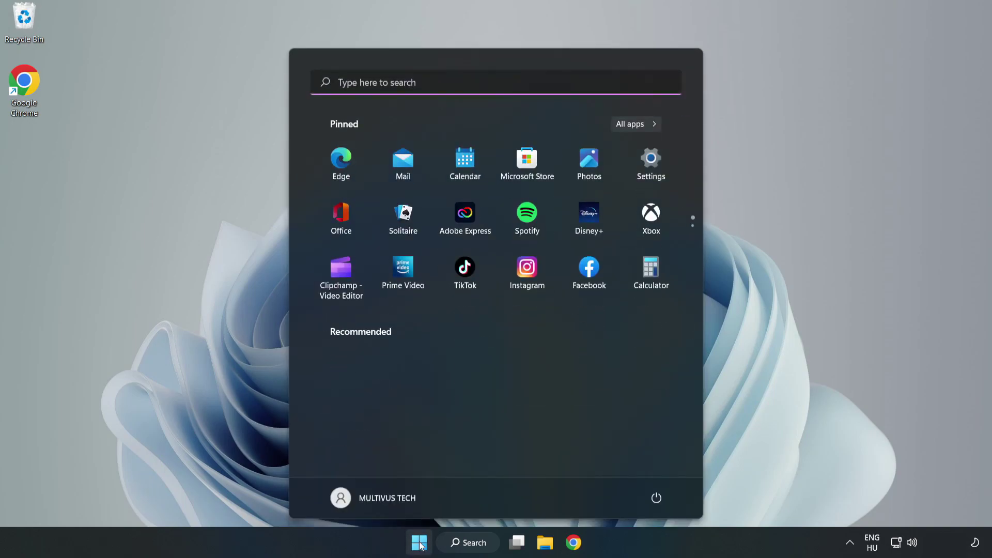
click(662, 498)
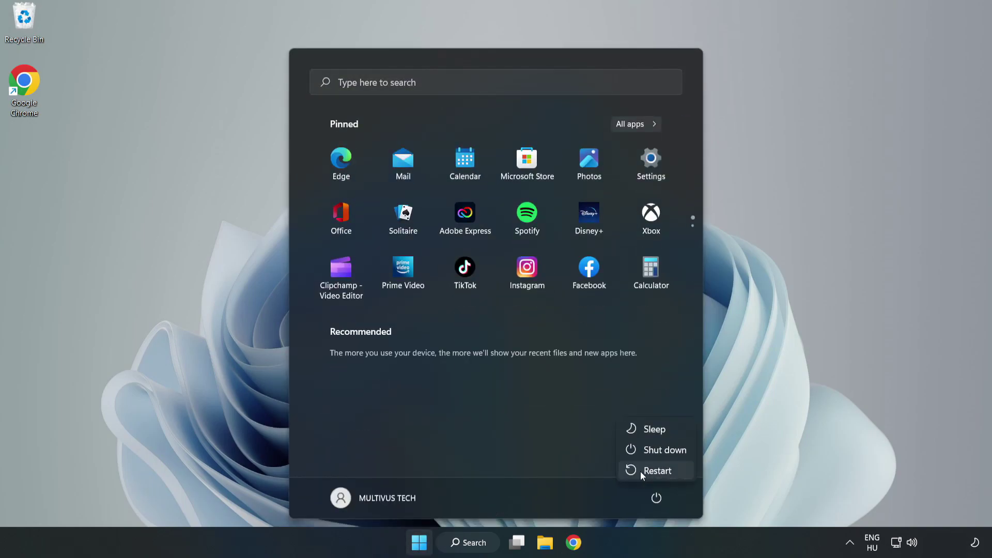